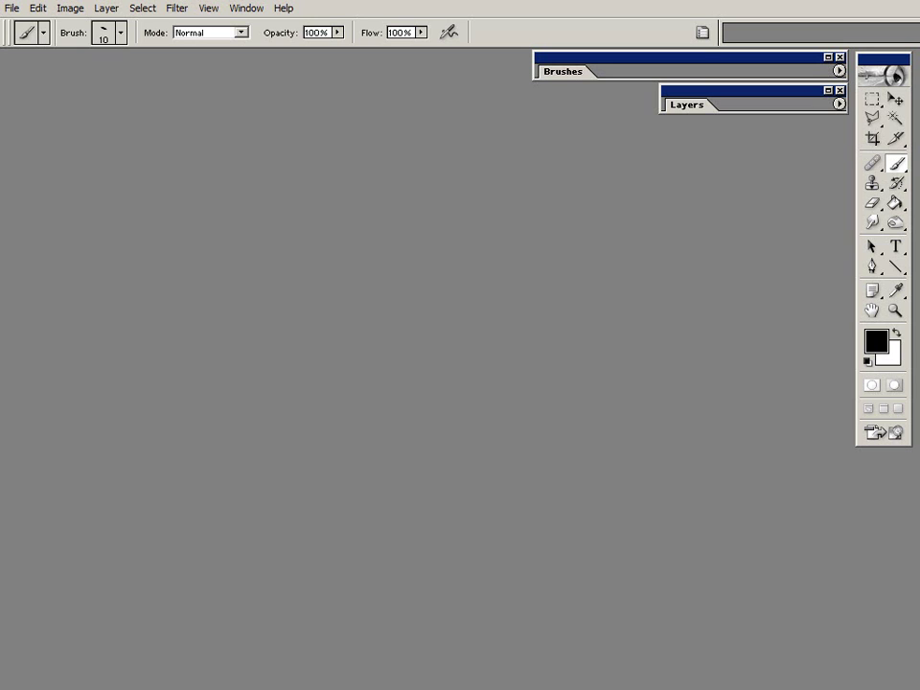
Cancel a new document, then open +blank_chipset.png from the ChipSet folder.
key("ctrl+n")
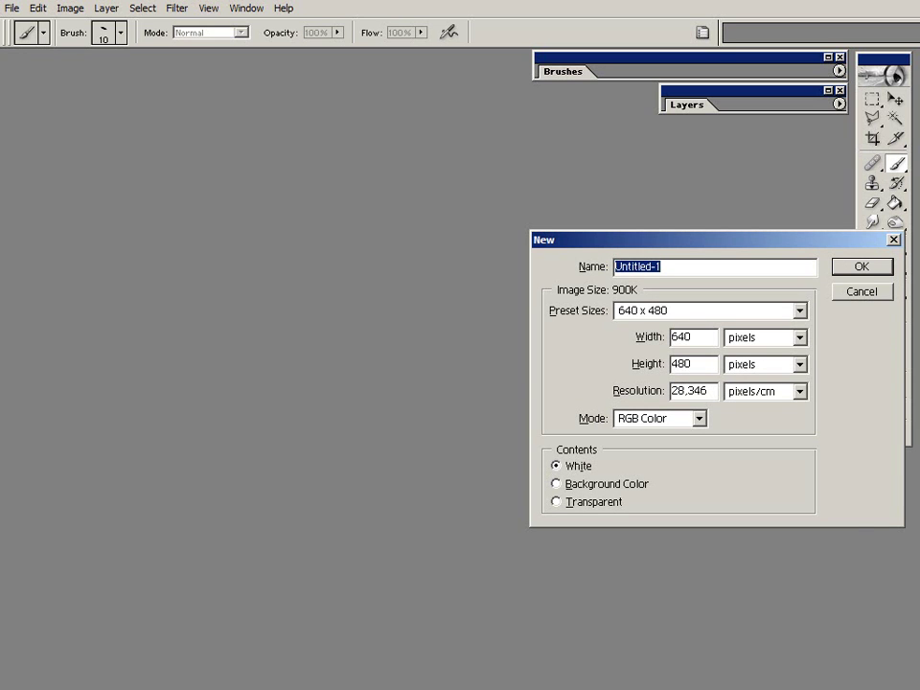
key("Escape")
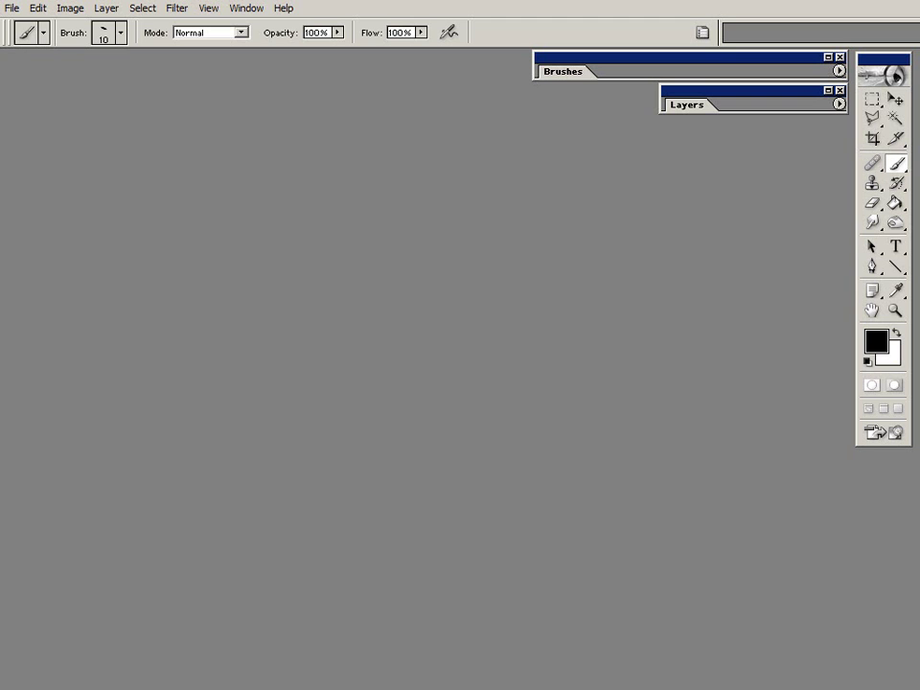
left_click(11, 8)
left_click(21, 44)
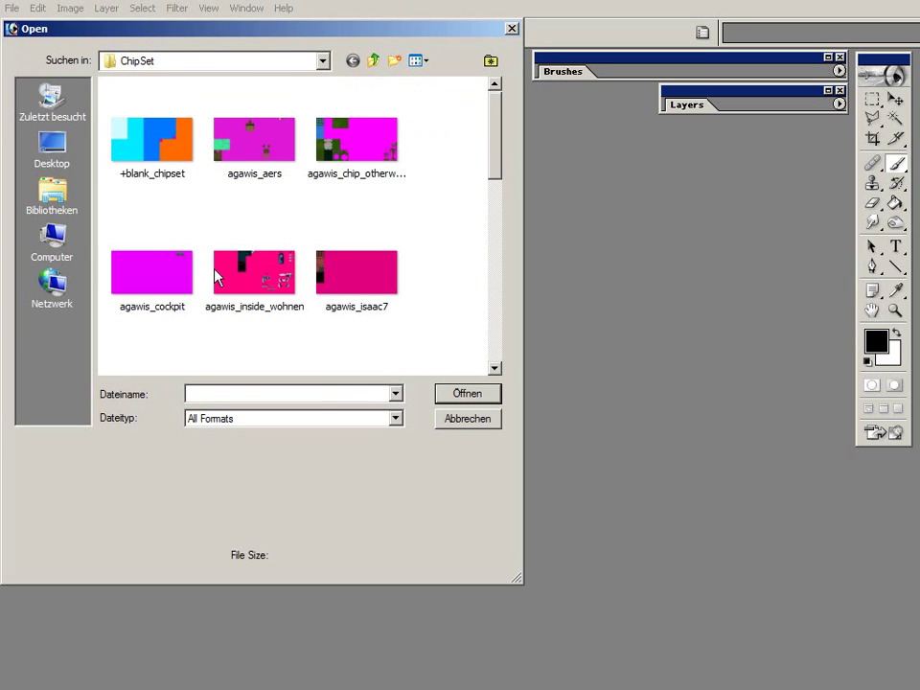
left_click(175, 160)
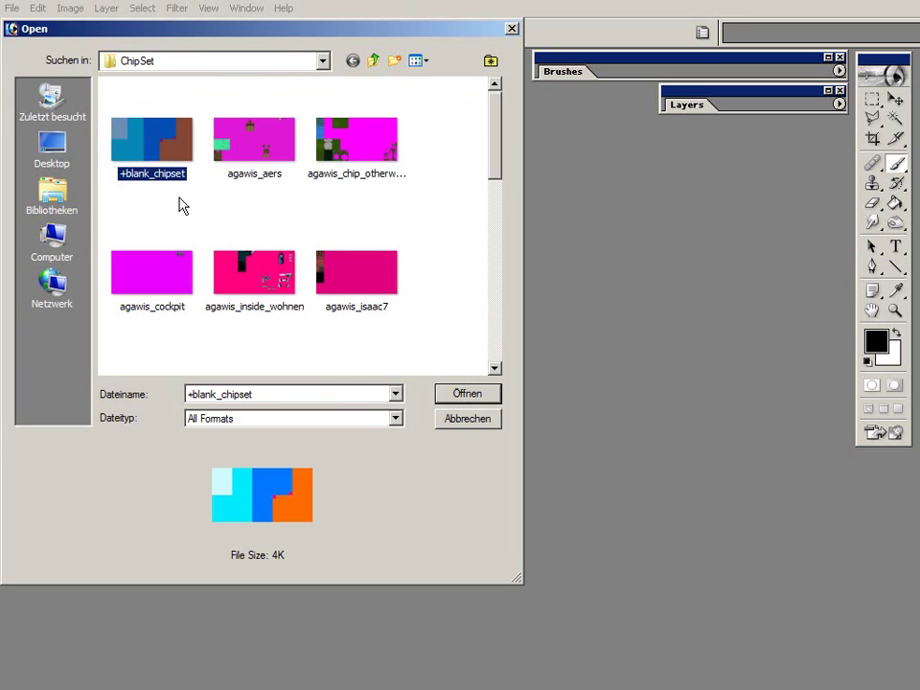
left_click(464, 395)
Drag the chipset document window toward the centre of the workspace.
left_click_drag(227, 64, 466, 279)
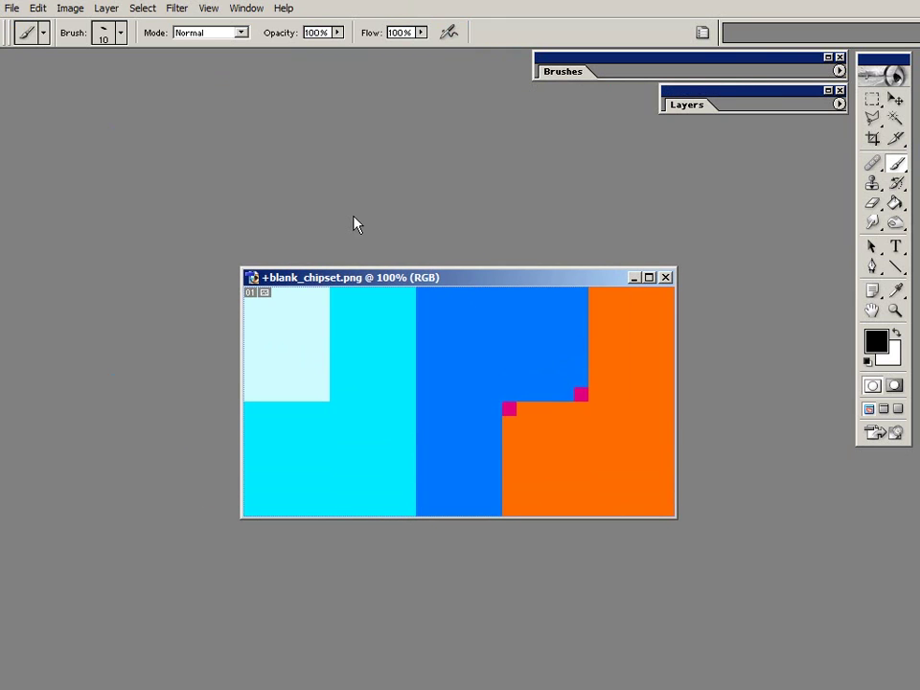
left_click_drag(413, 277, 367, 206)
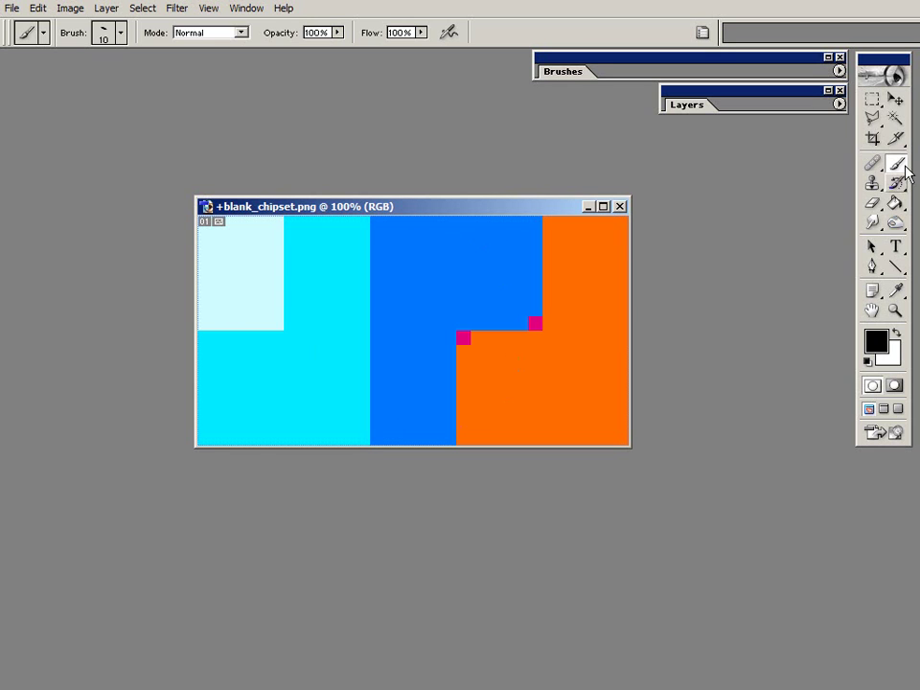
left_click(877, 97)
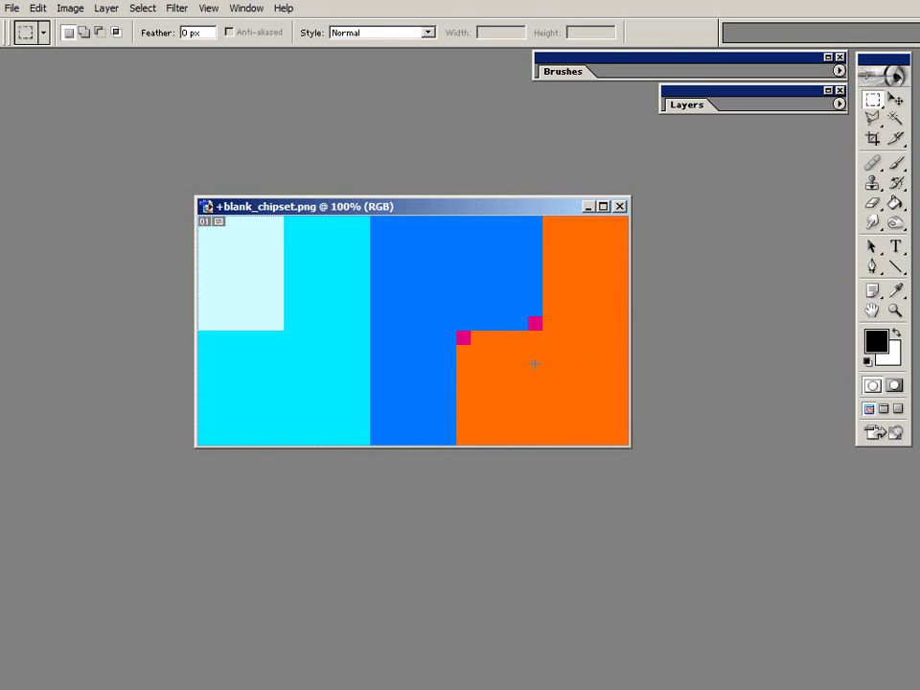
left_click_drag(539, 209, 533, 169)
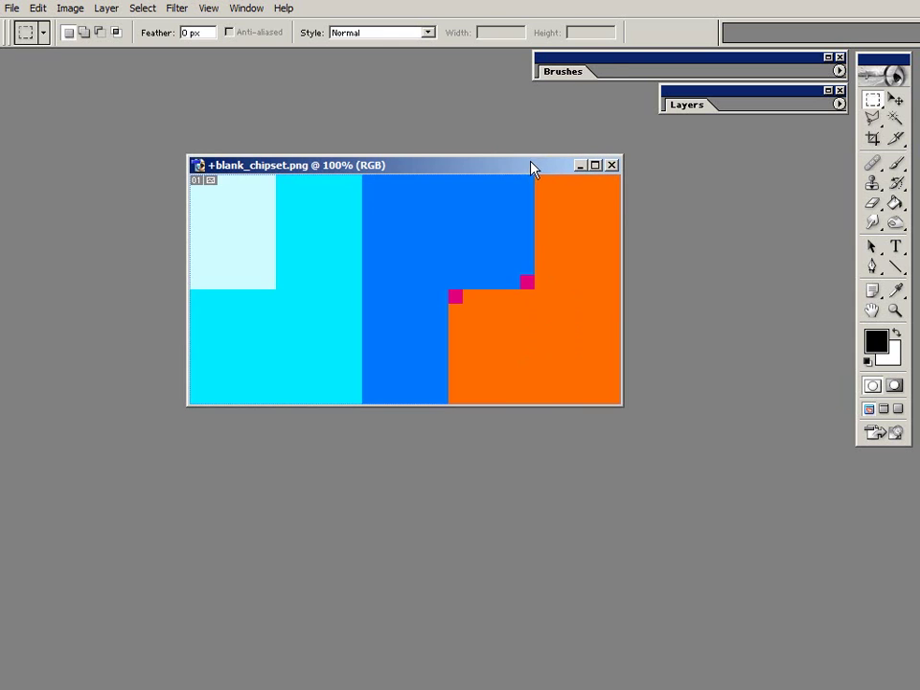
Check the image's pixel dimensions in Image Size and cancel without changes.
left_click(75, 14)
left_click(110, 127)
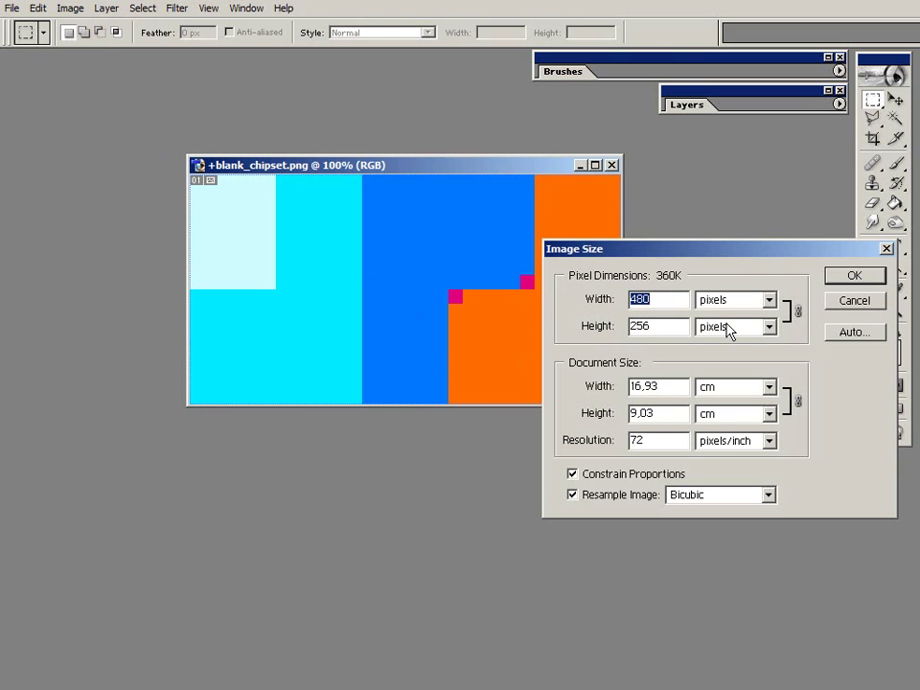
left_click(852, 301)
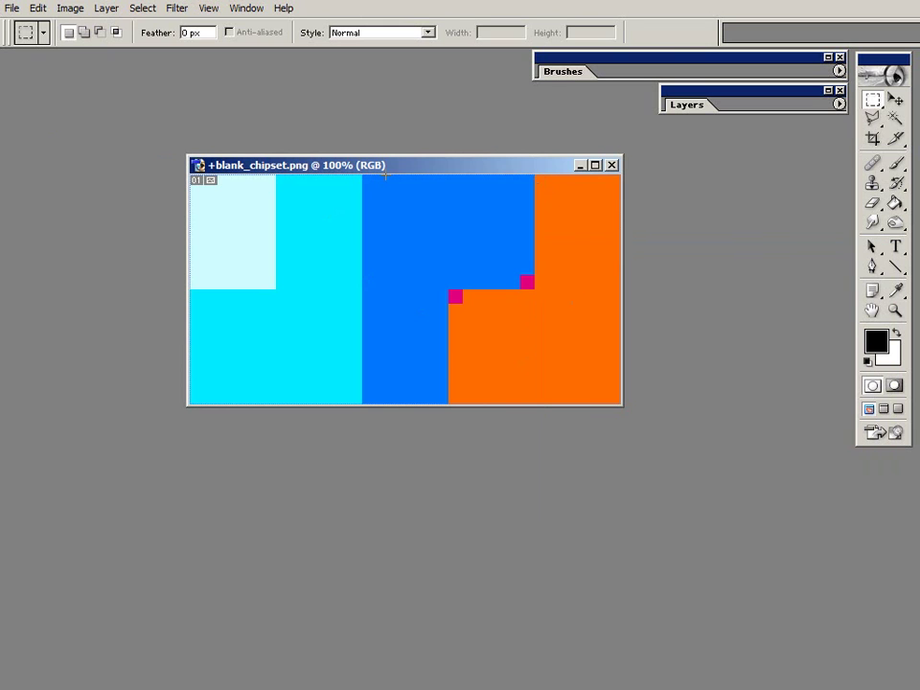
Browse the brush size presets and close them again.
left_click(895, 163)
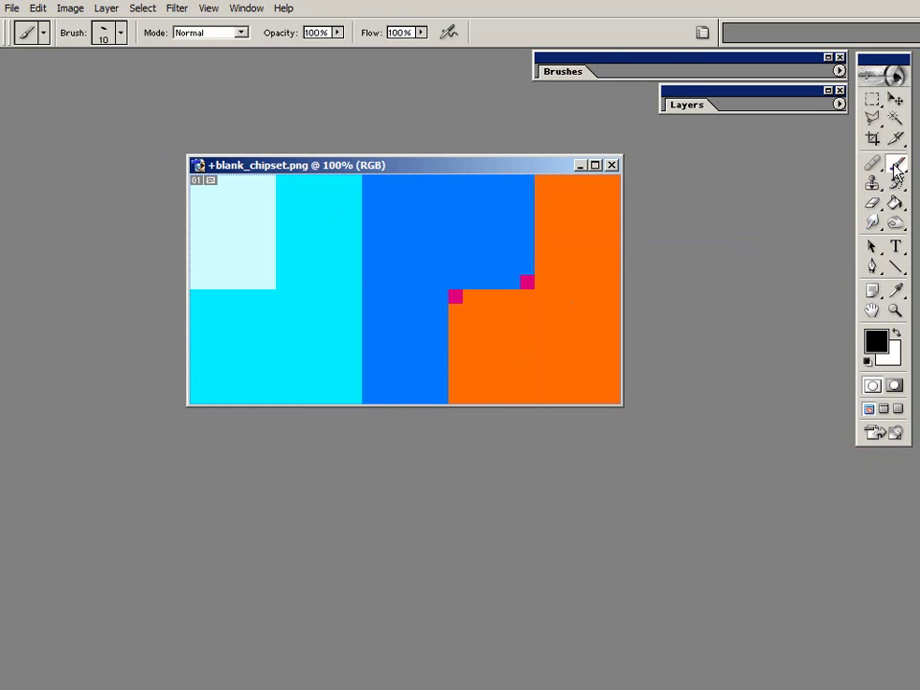
left_click(121, 33)
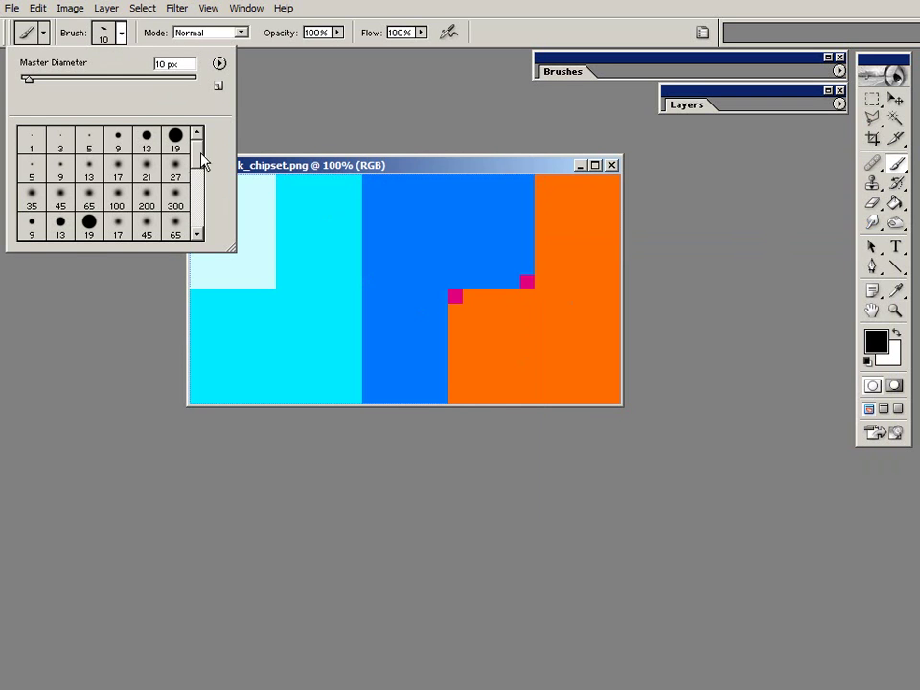
left_click_drag(199, 159, 201, 230)
key("Escape")
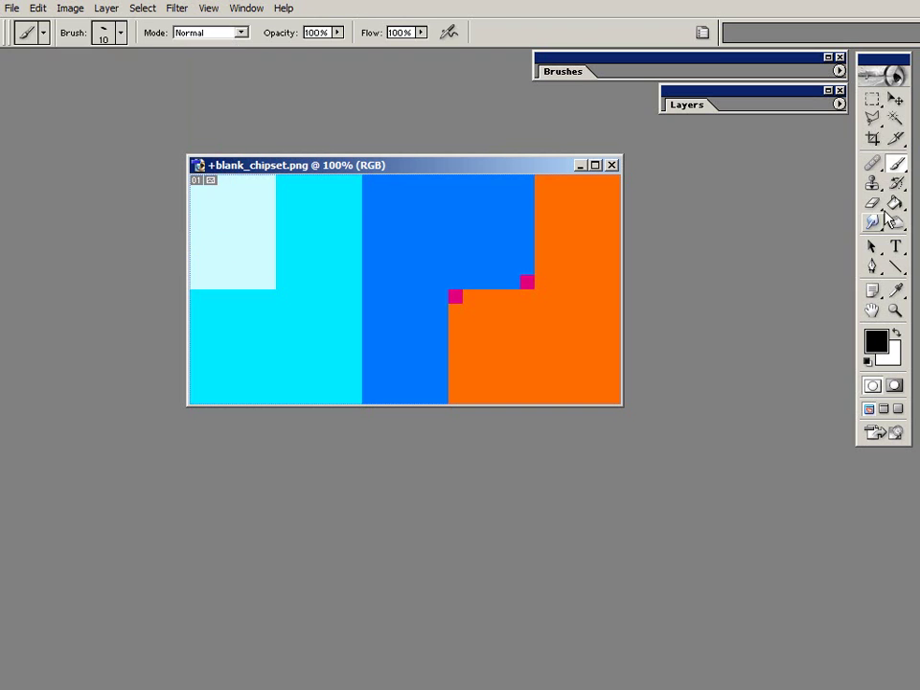
Set the Paint Bucket to fill with the checker pattern instead of colour.
key("g")
left_click(123, 32)
left_click(122, 55)
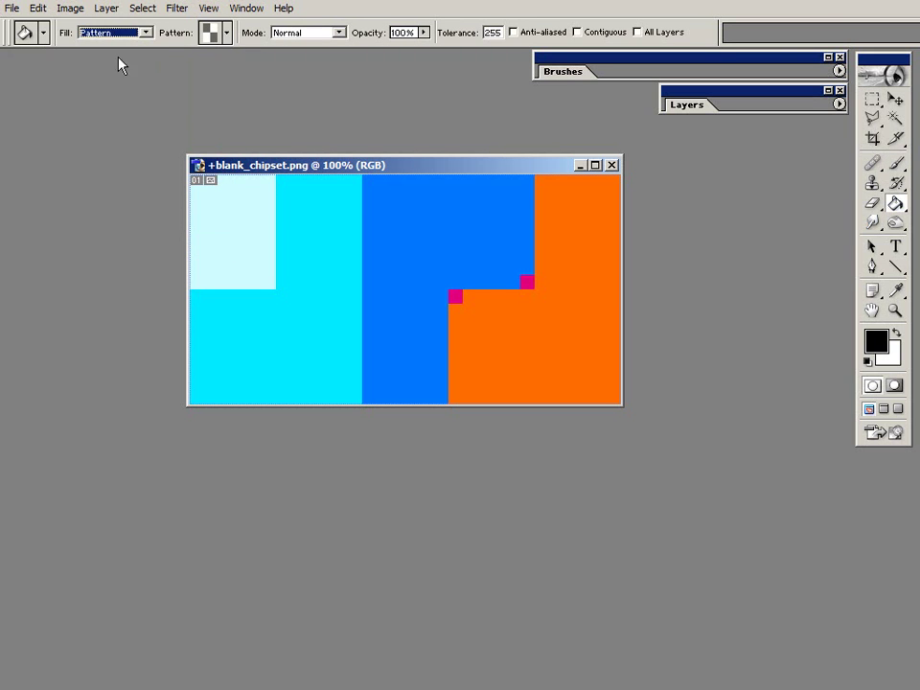
left_click(226, 34)
double_click(128, 134)
Start a new blank document and select its width value for replacement.
left_click(893, 168)
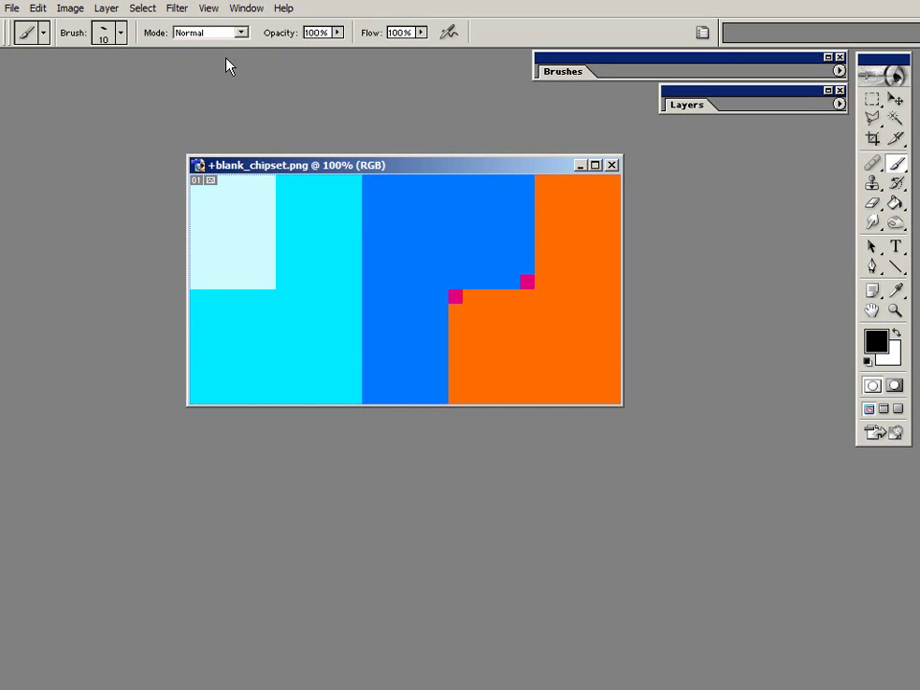
key("ctrl+n")
left_click_drag(700, 336, 615, 337)
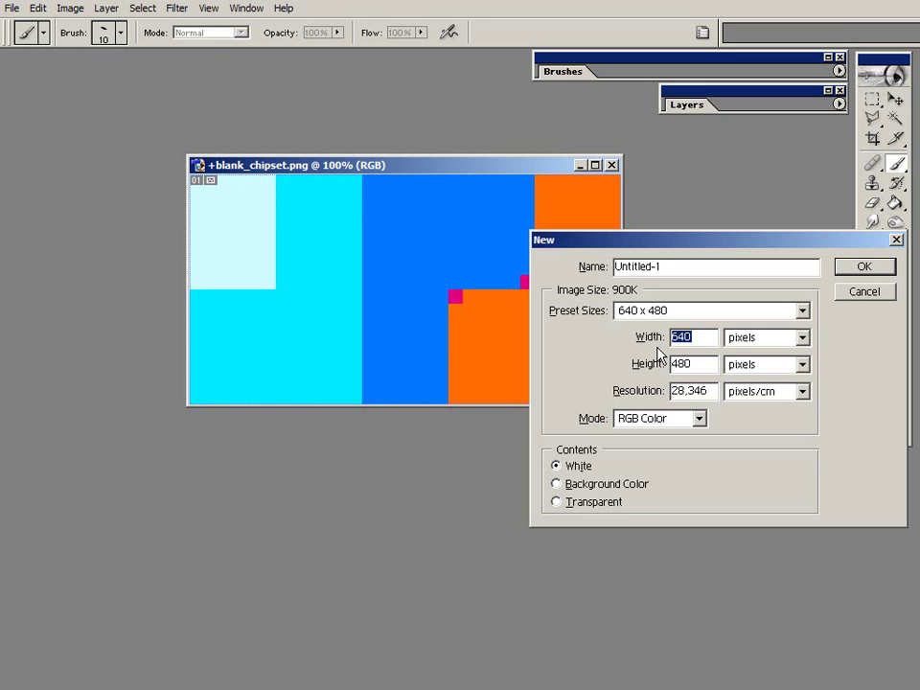
Create a 32 × 32 px document, maximize it and zoom in.
type("32")
key("Tab")
type("32")
left_click(862, 269)
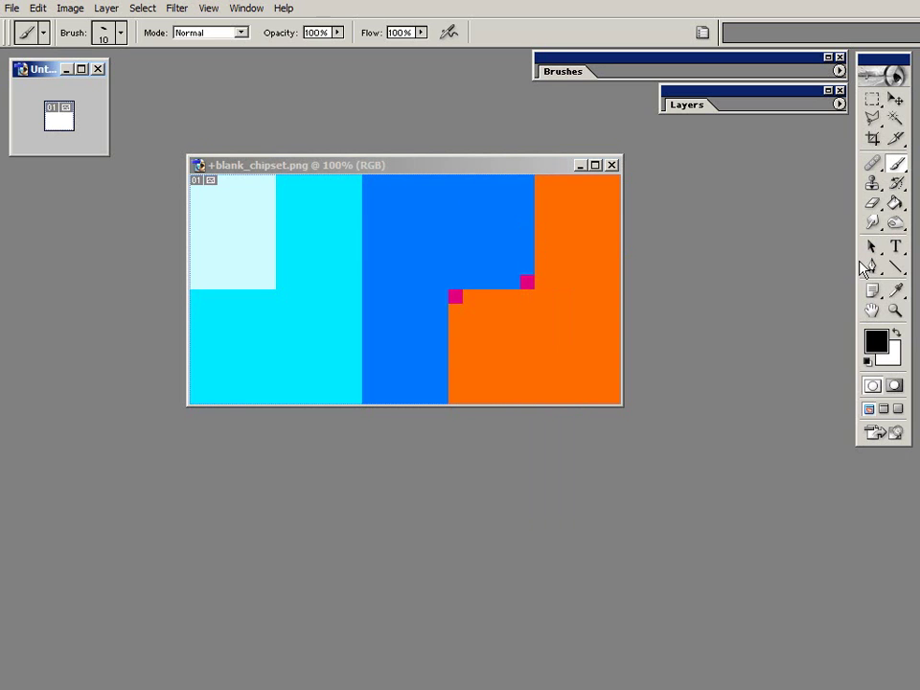
double_click(48, 69)
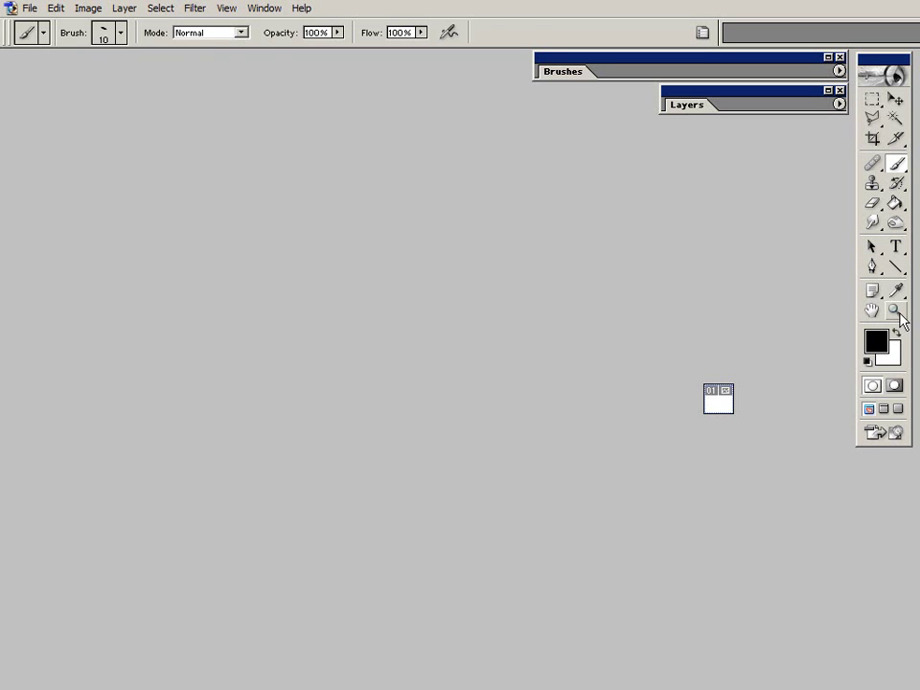
left_click(897, 313)
left_click(733, 434)
left_click(734, 434)
left_click(734, 433)
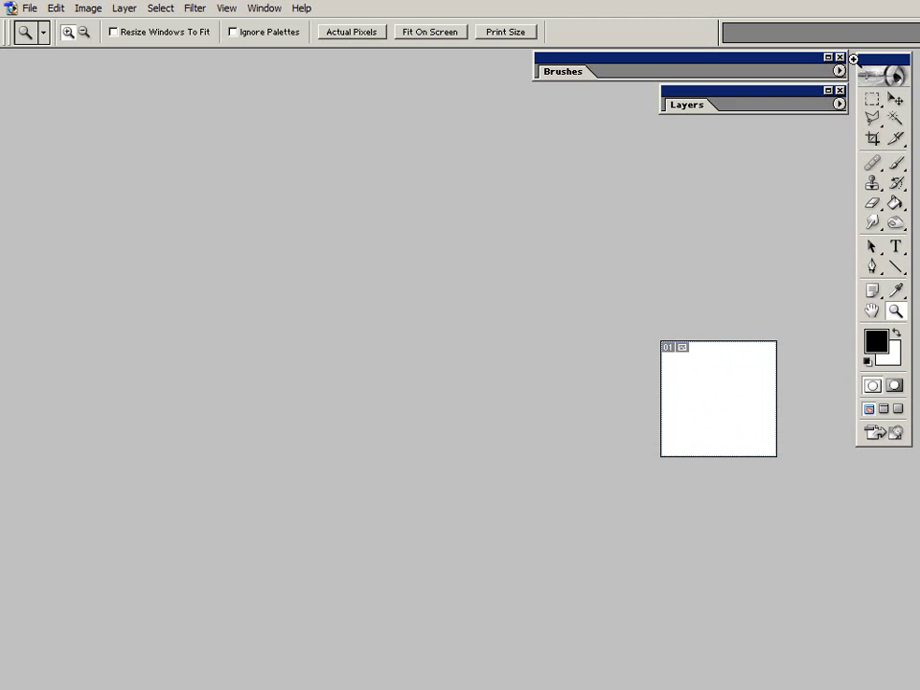
Set the rectangular marquee to a fixed 16 × 16 px size and select two diagonal squares.
left_click(872, 99)
left_click(395, 36)
left_click(377, 69)
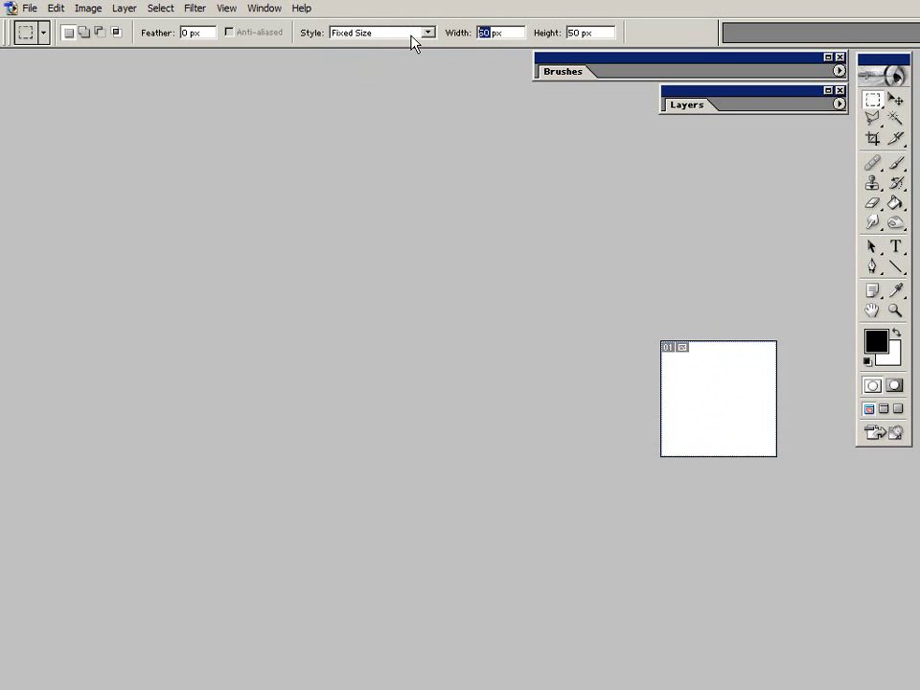
type("16")
key("Tab")
type("16")
left_click(719, 399, "shift")
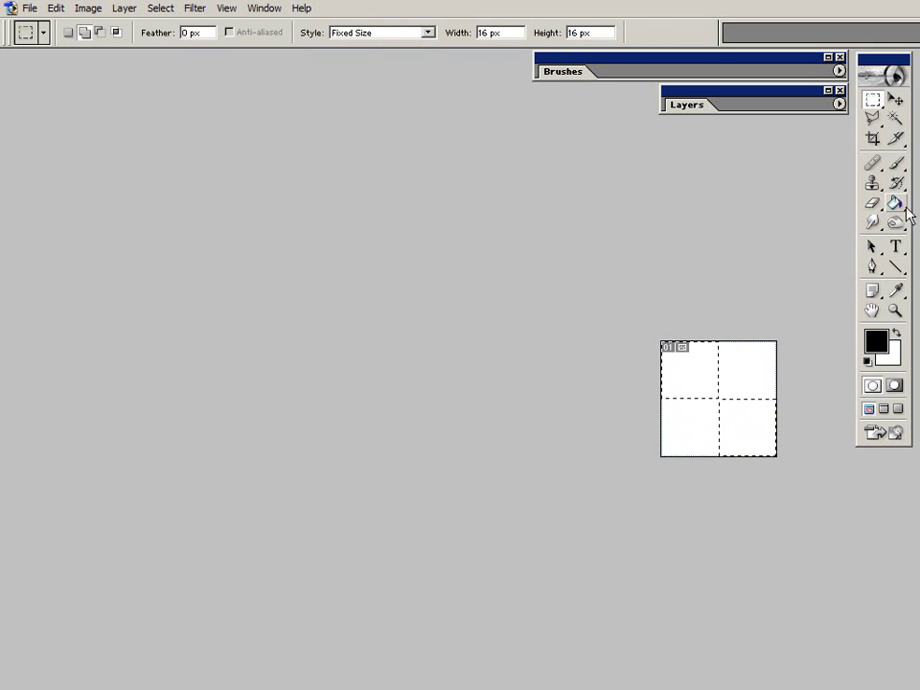
Fill the two selected squares with black foreground colour instead of the pattern.
left_click(895, 203)
left_click(719, 352)
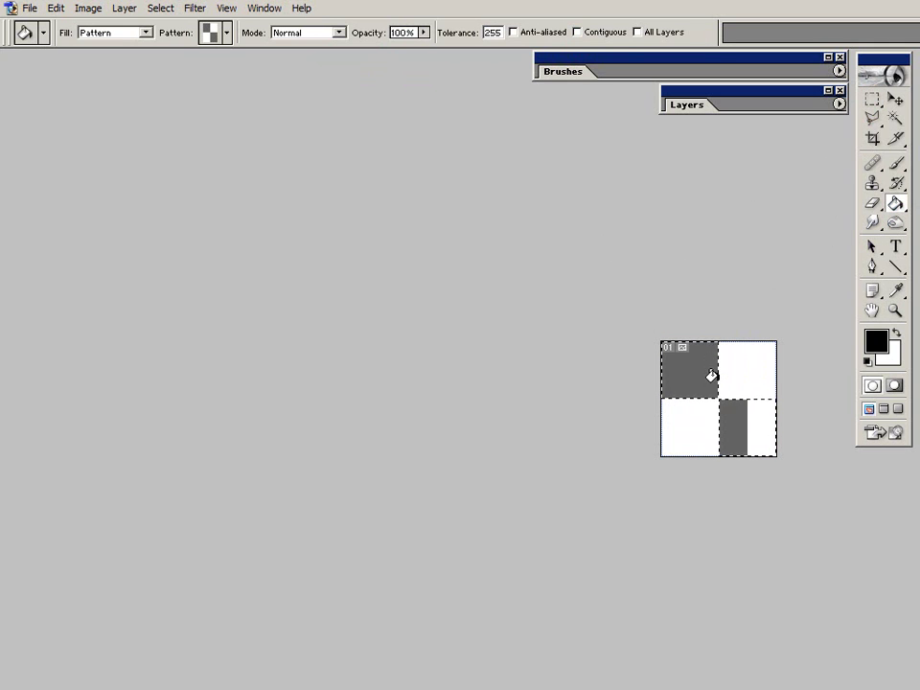
key("ctrl+z")
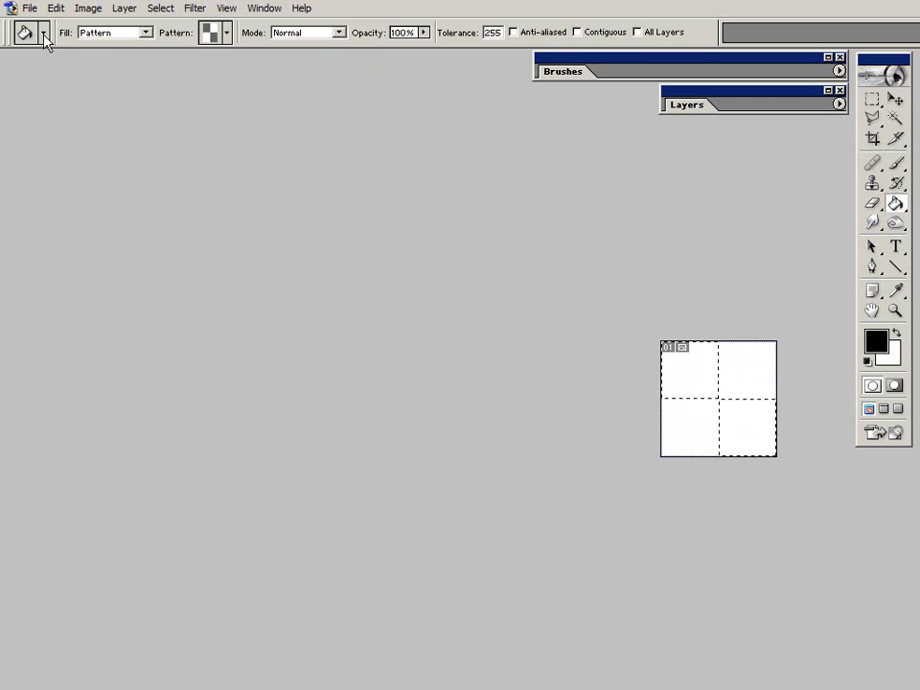
left_click(106, 33)
left_click(96, 44)
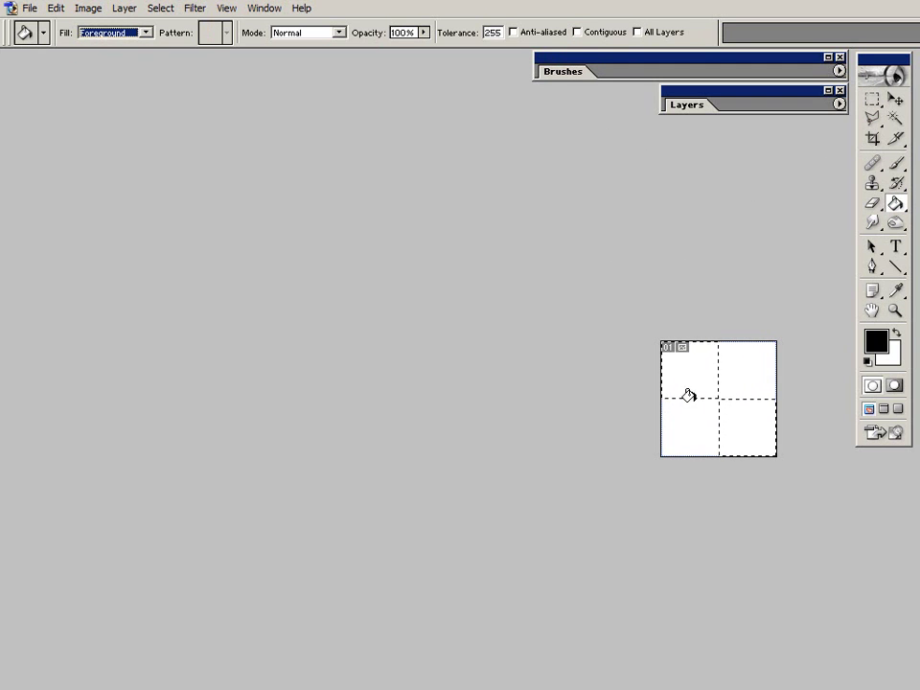
left_click(678, 365)
Deselect and define the checkerboard as a pattern named 'Chipsetmuster'.
left_click(872, 100)
key("ctrl+d")
left_click(57, 9)
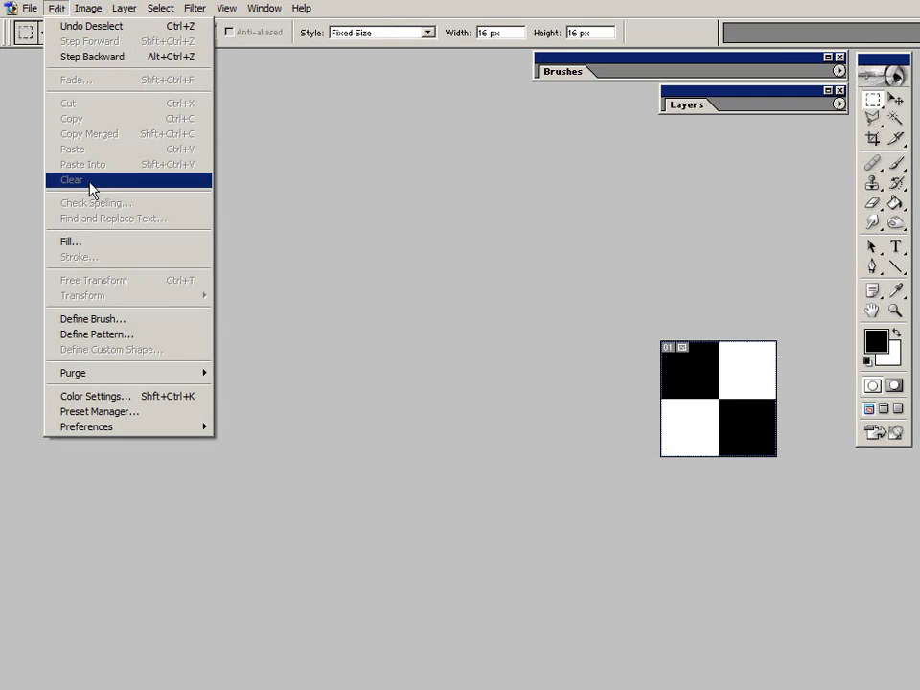
left_click(96, 335)
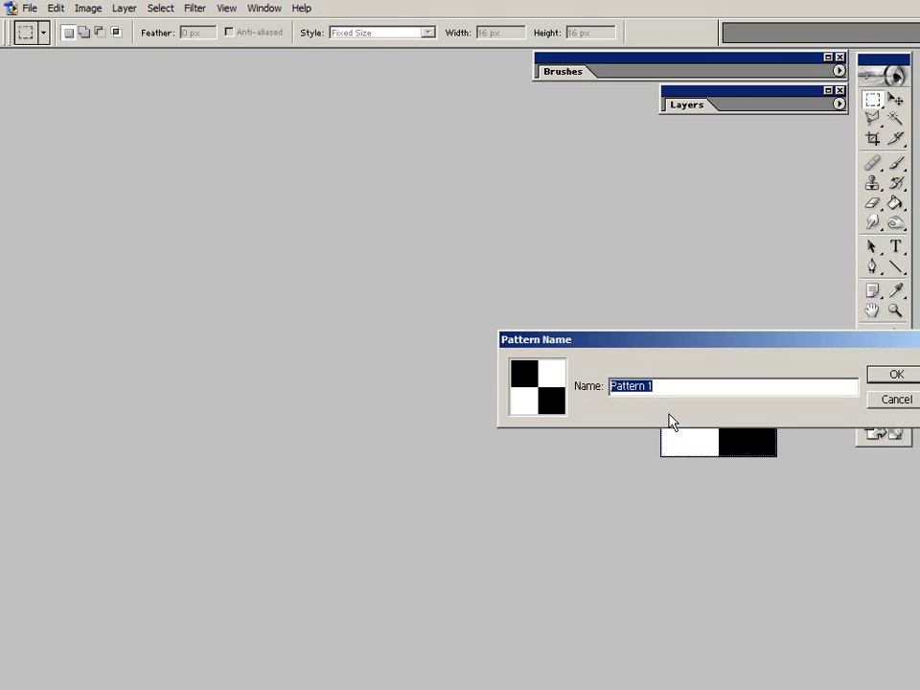
type("Chipsetm")
type("uster")
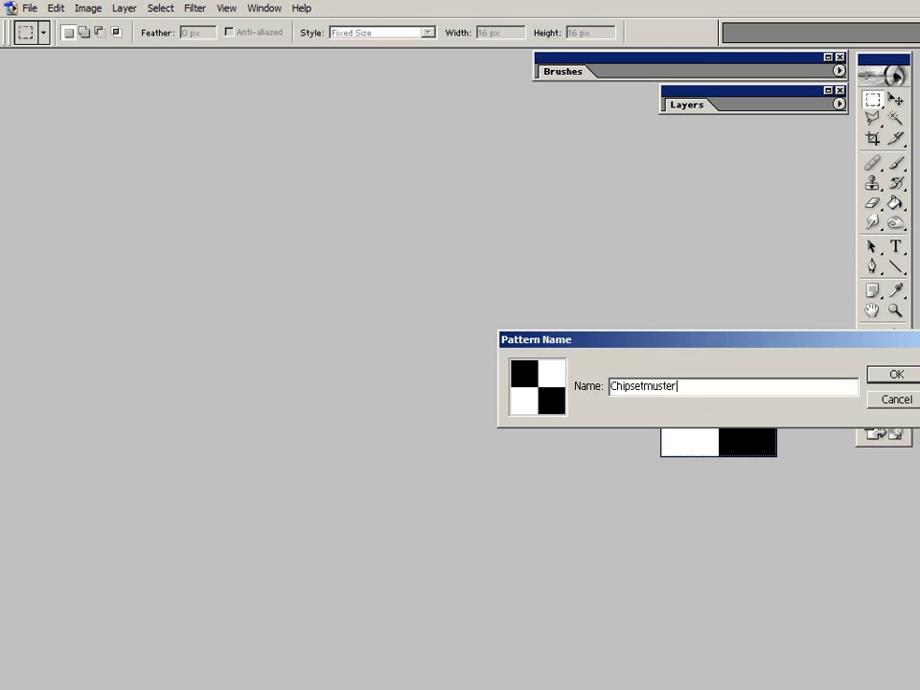
left_click(882, 378)
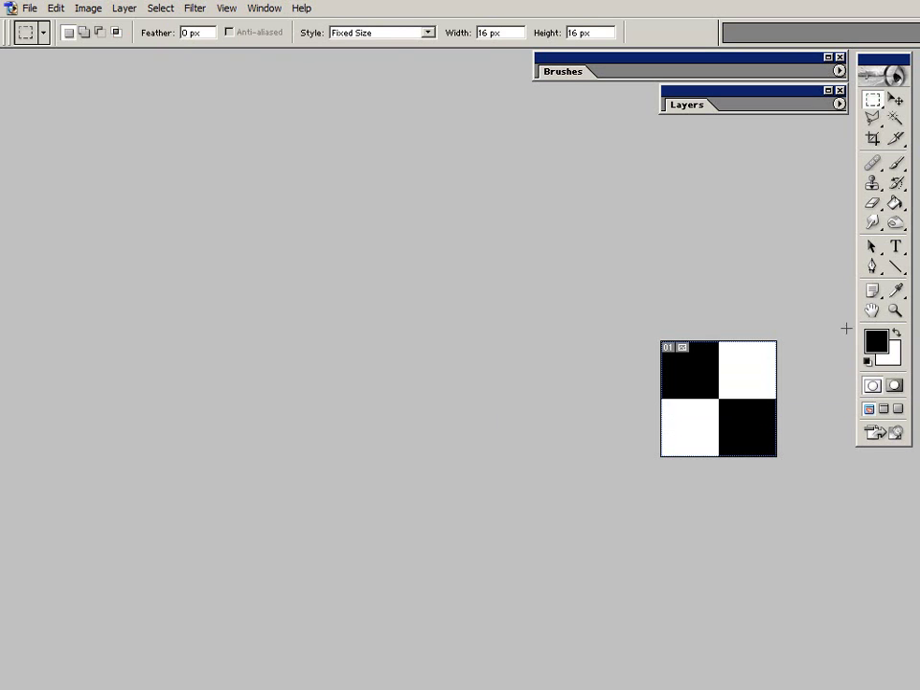
Close the checkerboard document unsaved and set the Paint Bucket to the checker pattern.
key("ctrl+w")
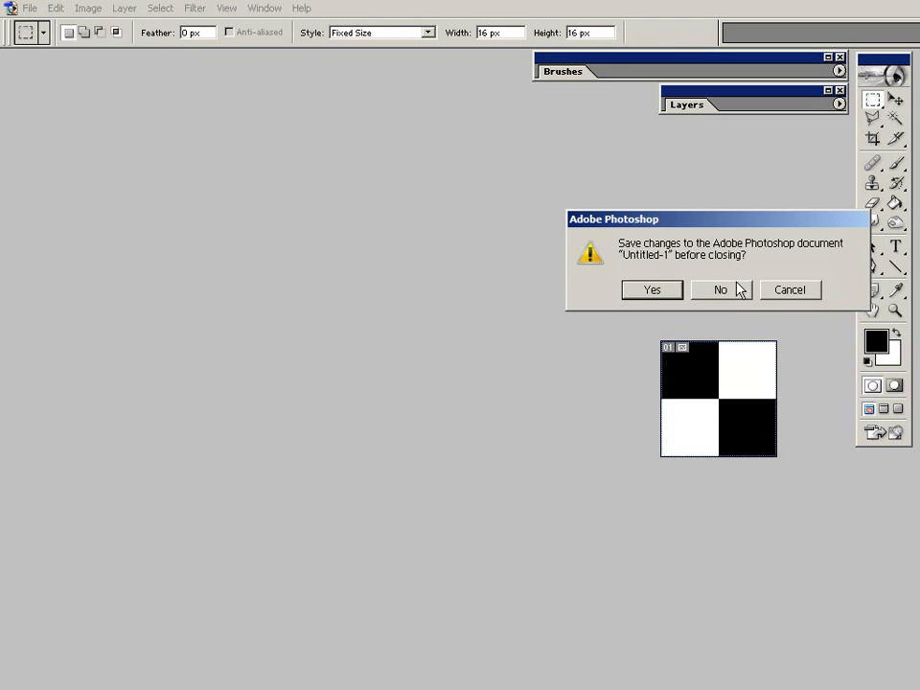
left_click(721, 289)
left_click(895, 203)
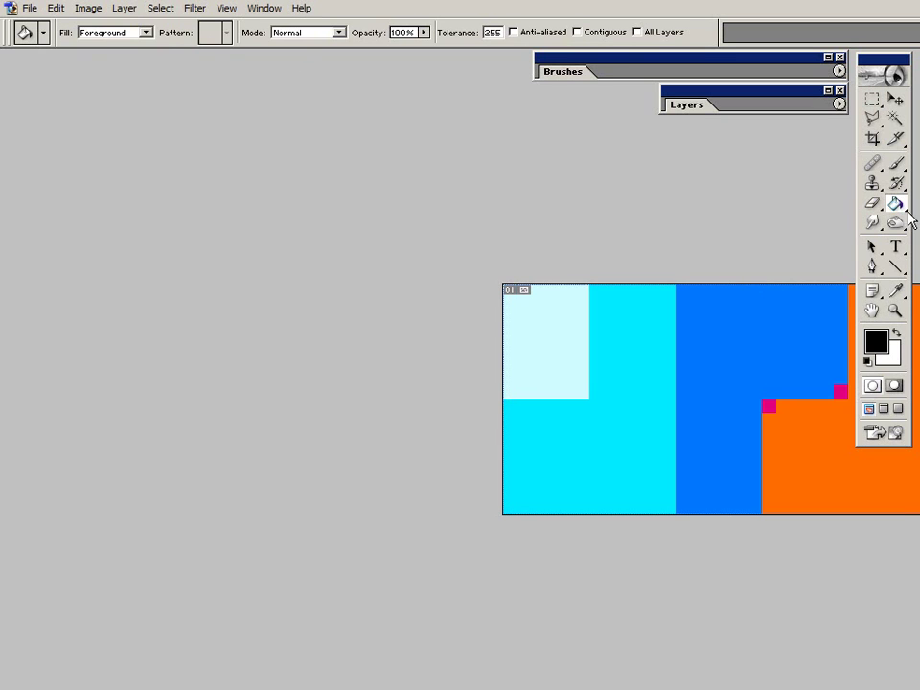
left_click(125, 35)
left_click(96, 43)
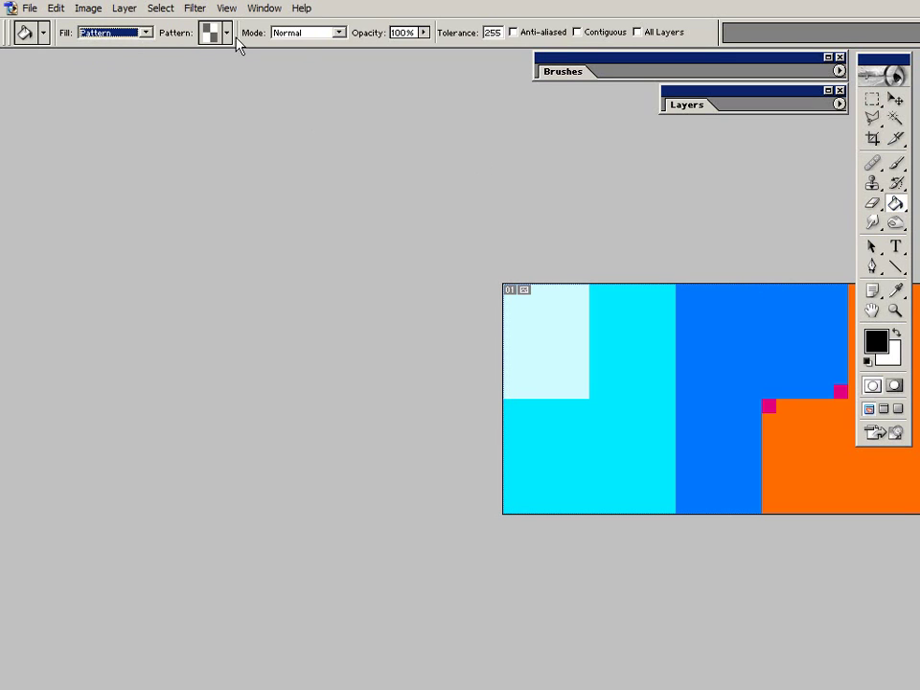
left_click(227, 32)
double_click(167, 142)
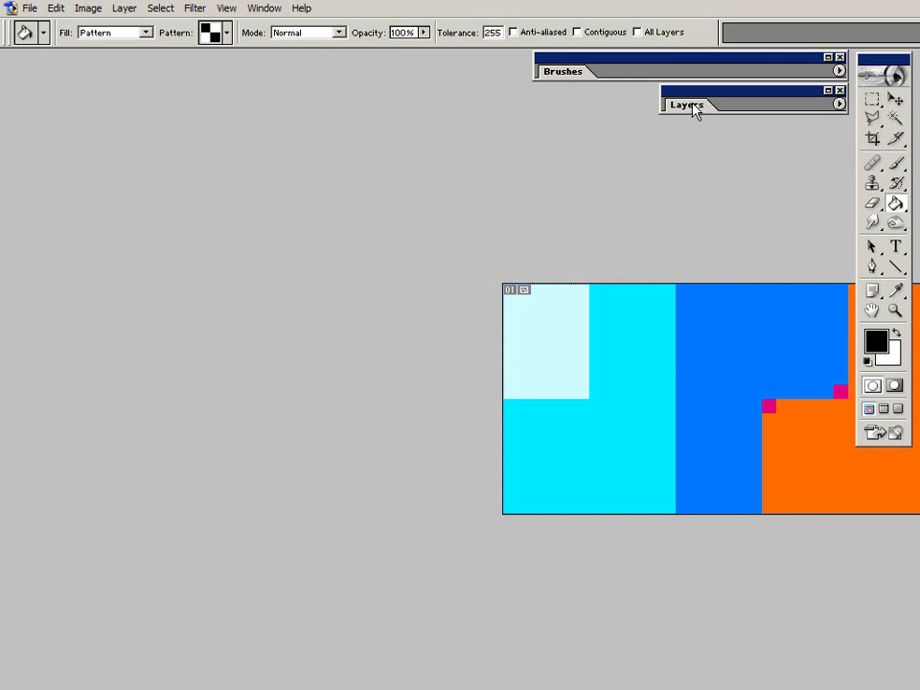
Add an empty Layer 1 above Background in the Layers panel.
left_click_drag(706, 99, 384, 68)
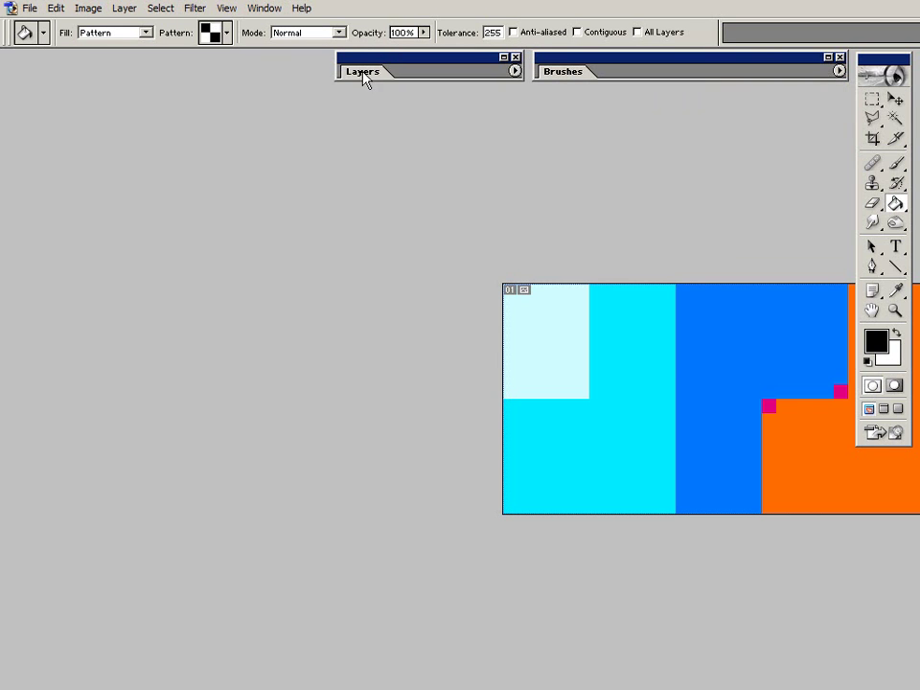
left_click(362, 77)
left_click(472, 346)
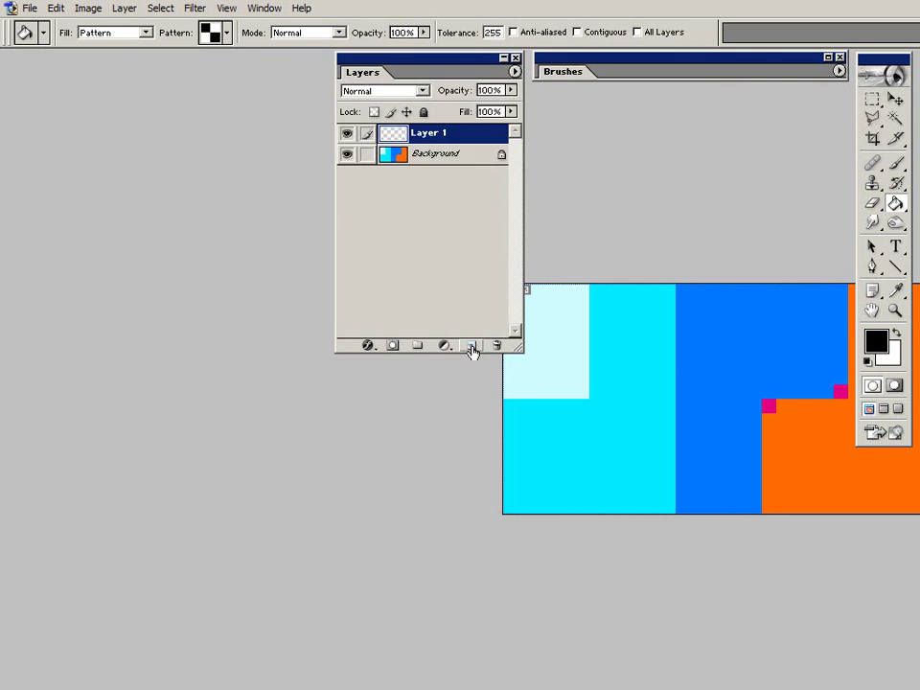
Zoom in, leave full-screen view and enlarge the chipset window to fill the screen.
key("z")
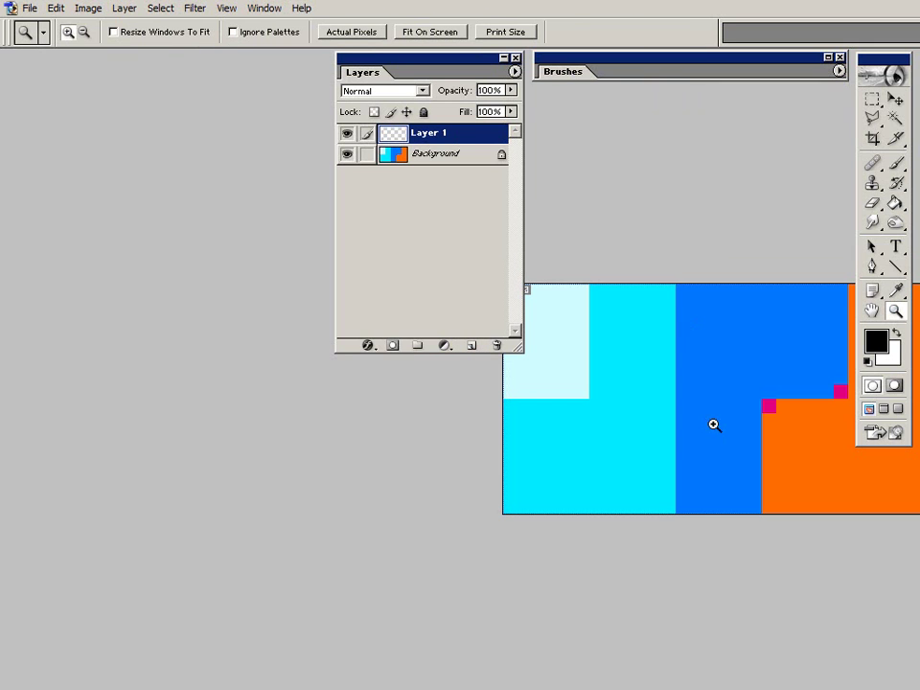
left_click(836, 400)
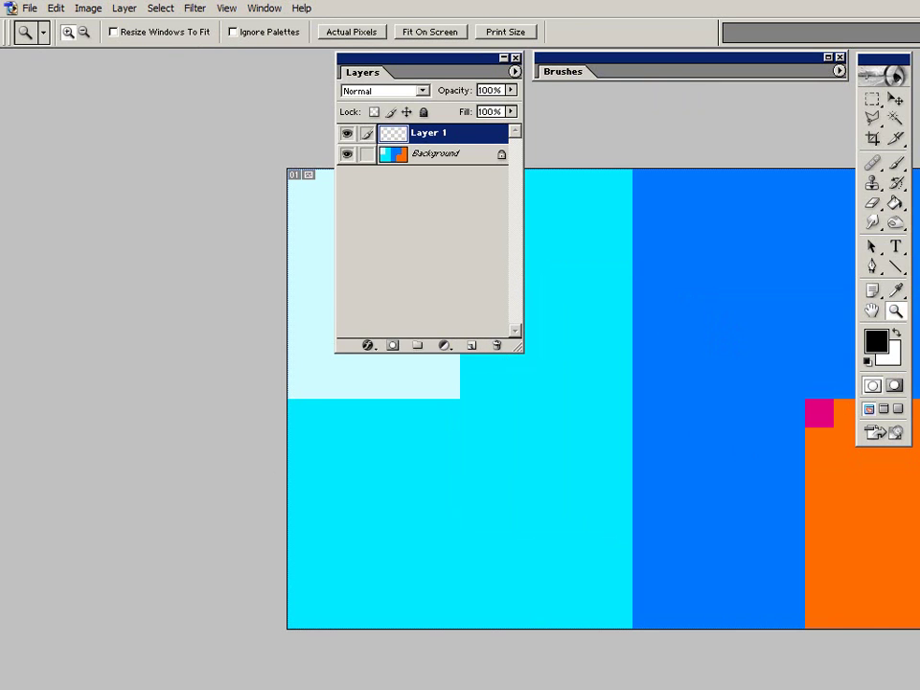
key("f")
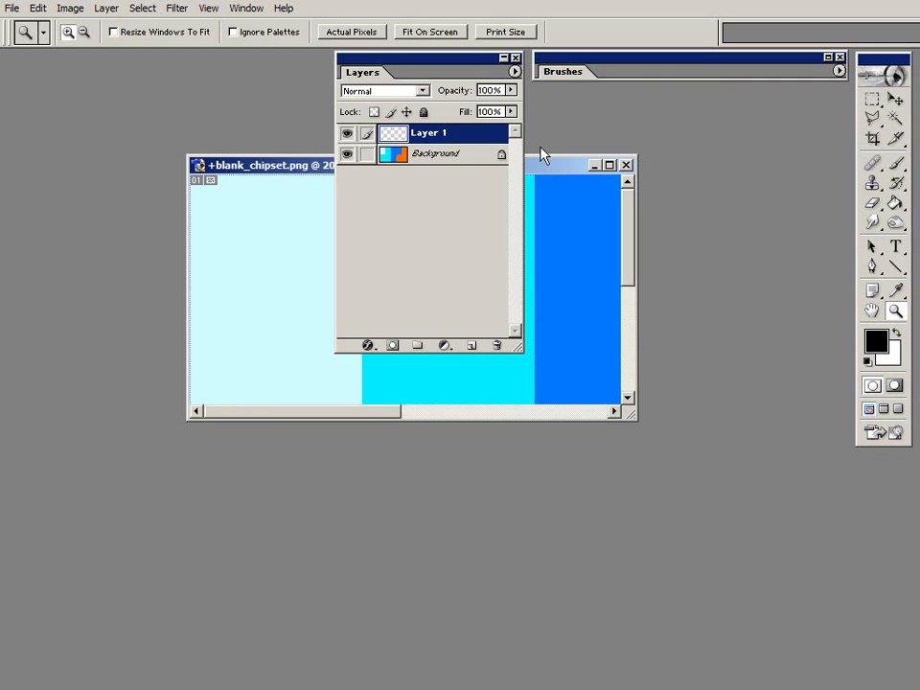
left_click_drag(543, 169, 364, 73)
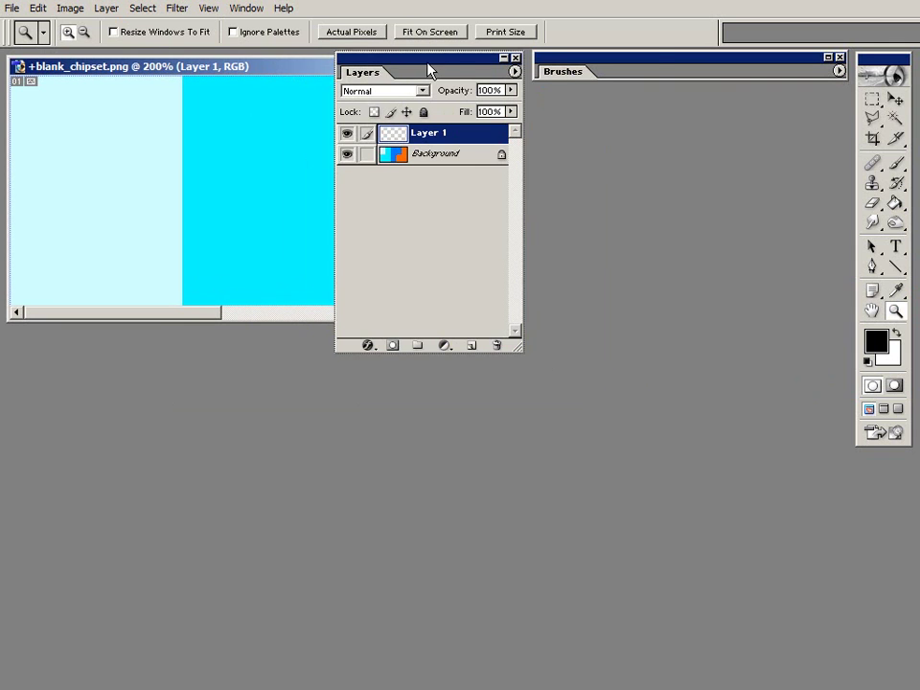
double_click(429, 69)
left_click_drag(453, 318, 905, 674)
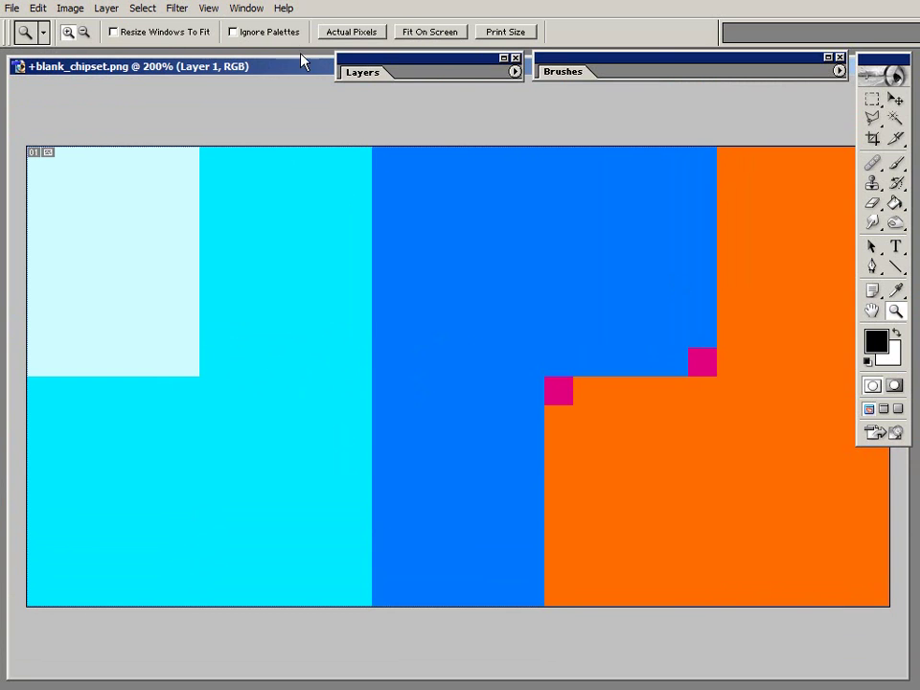
double_click(362, 73)
left_click_drag(381, 67, 602, 140)
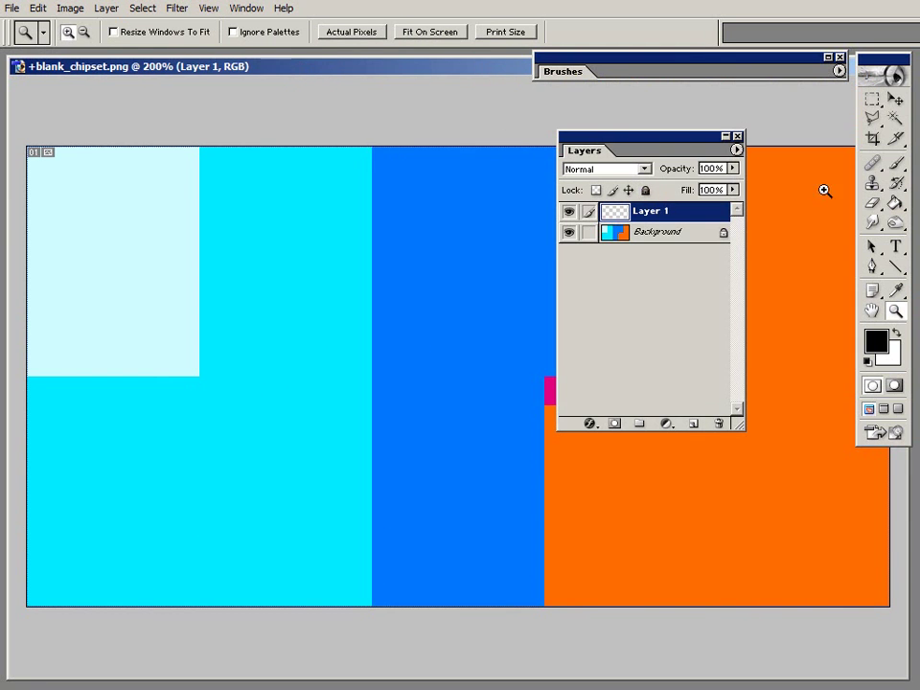
left_click(896, 203)
mouse_move(670, 149)
left_mouse_down()
mouse_move(141, 105)
mouse_move(144, 96)
mouse_move(167, 97)
mouse_move(140, 88)
left_mouse_up()
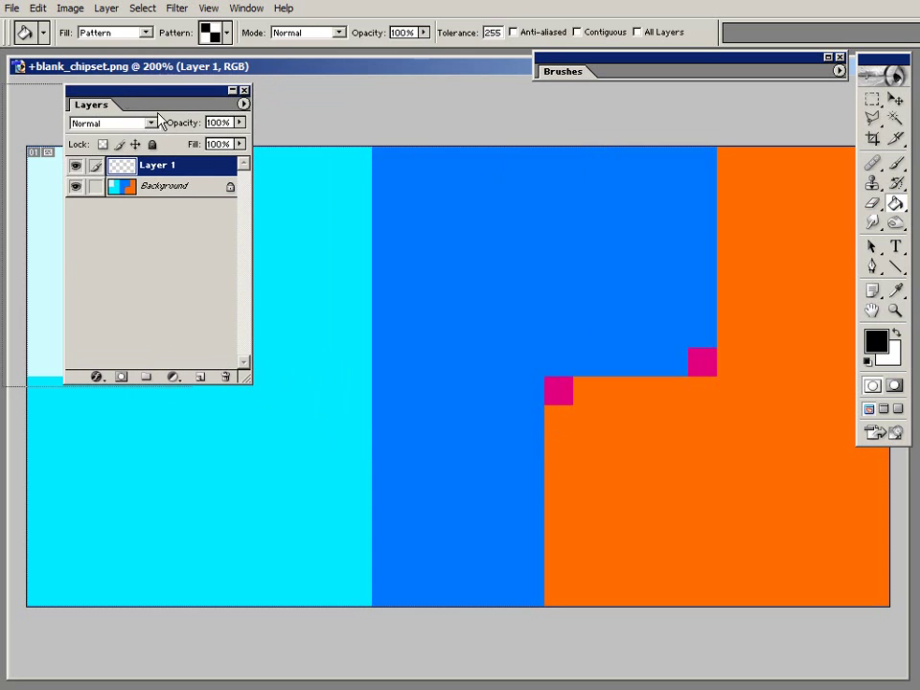
Fill Layer 1 with black foreground colour, then undo it.
left_click(107, 33)
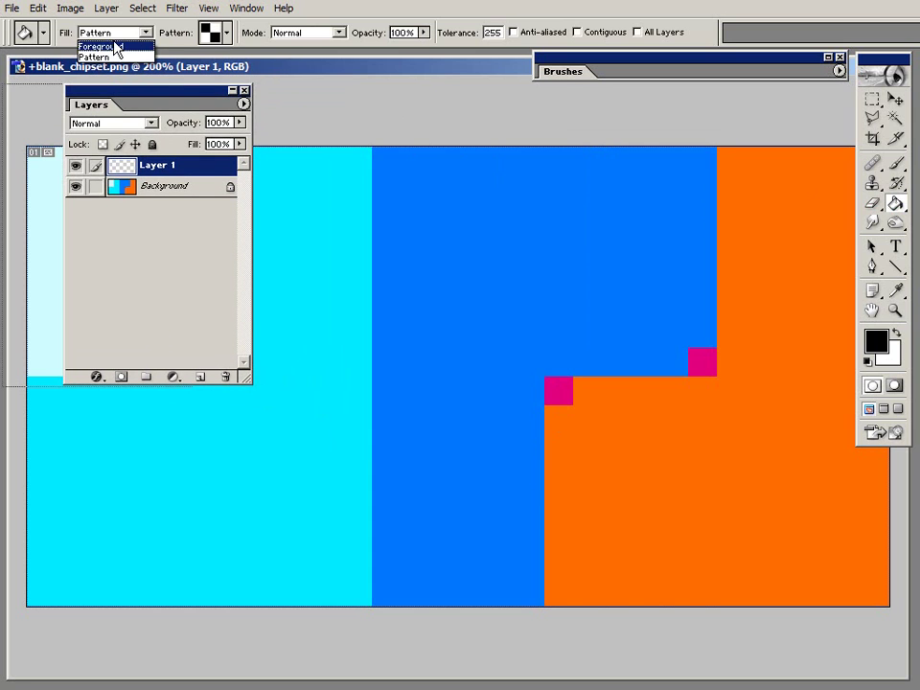
left_click(110, 43)
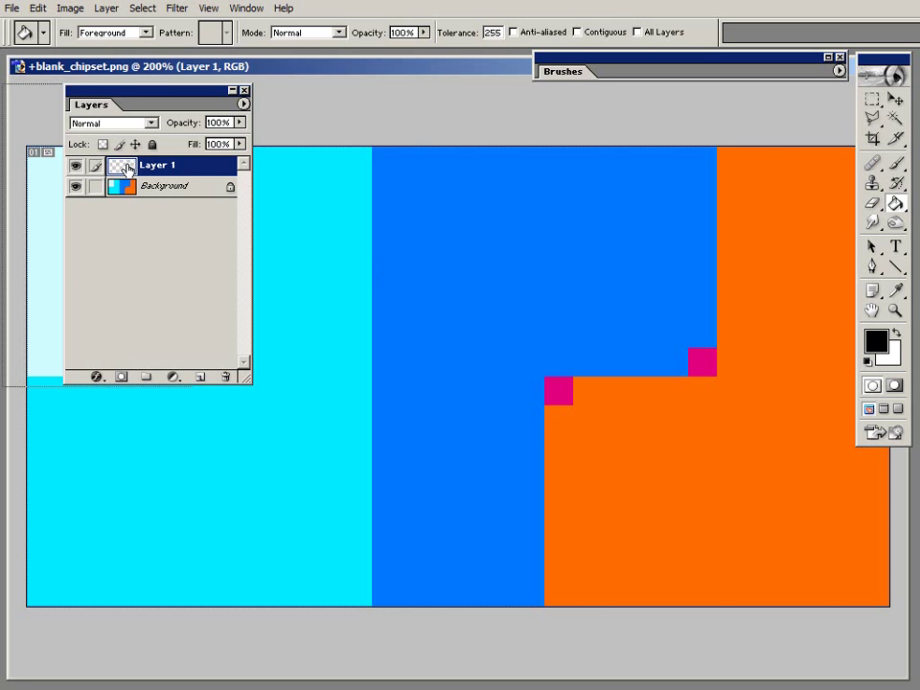
left_click(479, 219)
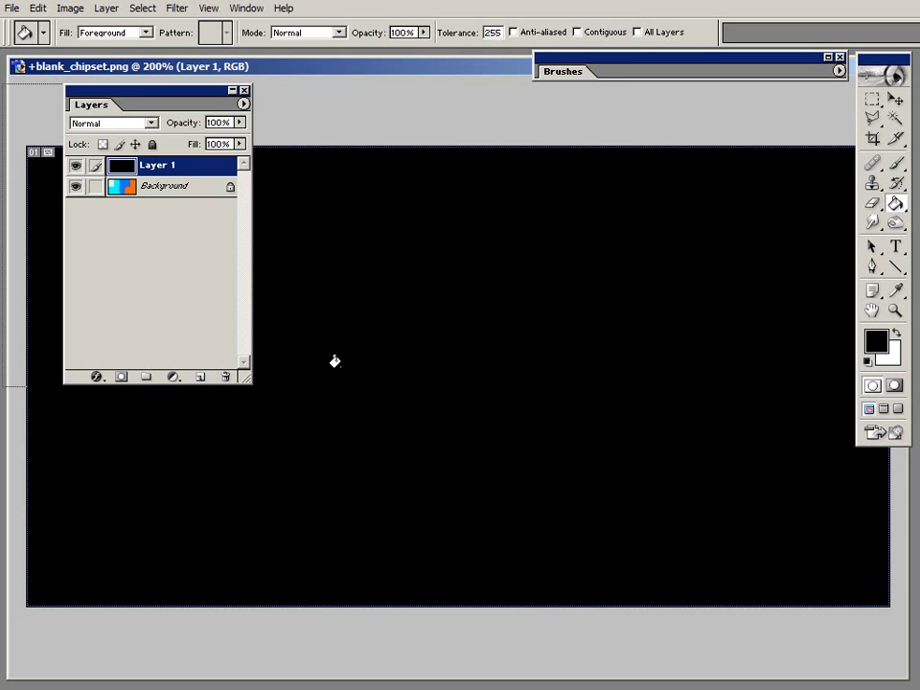
key("ctrl+z")
Fill Layer 1 with the checker pattern and lower its opacity to about 18%.
left_click(118, 31)
left_click(124, 57)
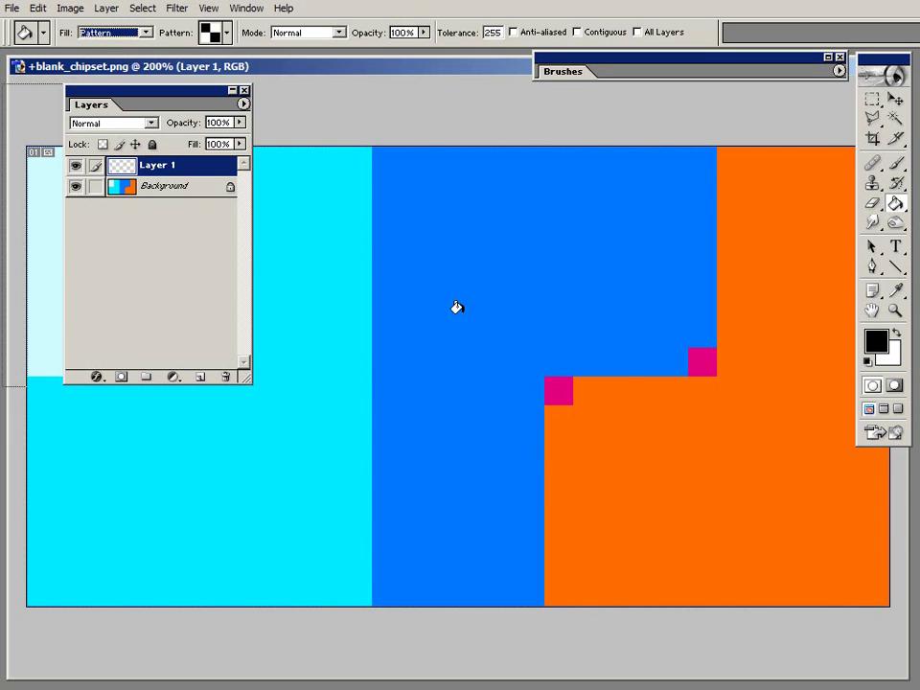
left_click(456, 307)
left_click_drag(240, 122, 170, 139)
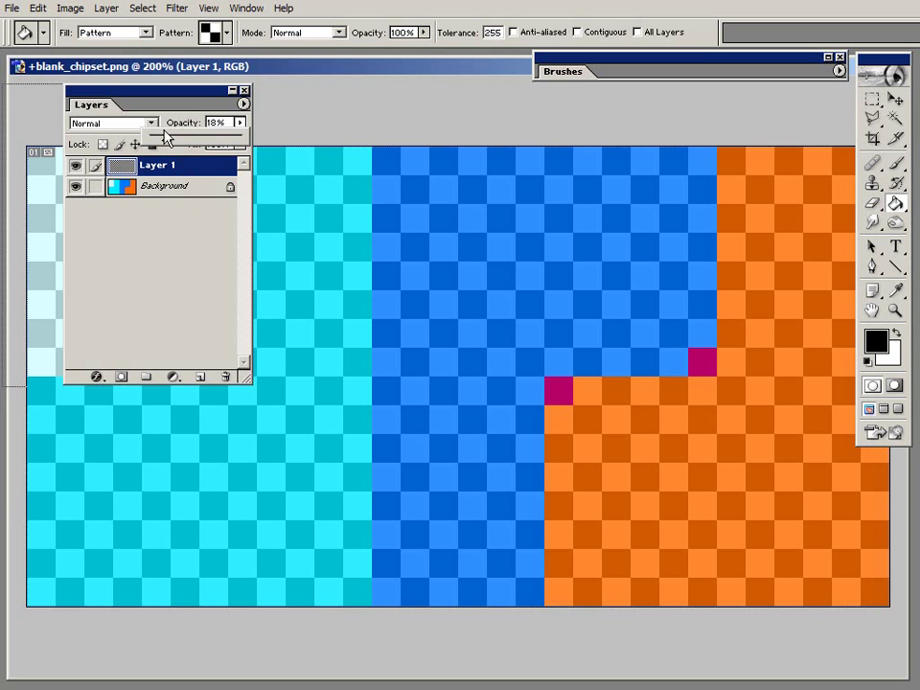
double_click(112, 106)
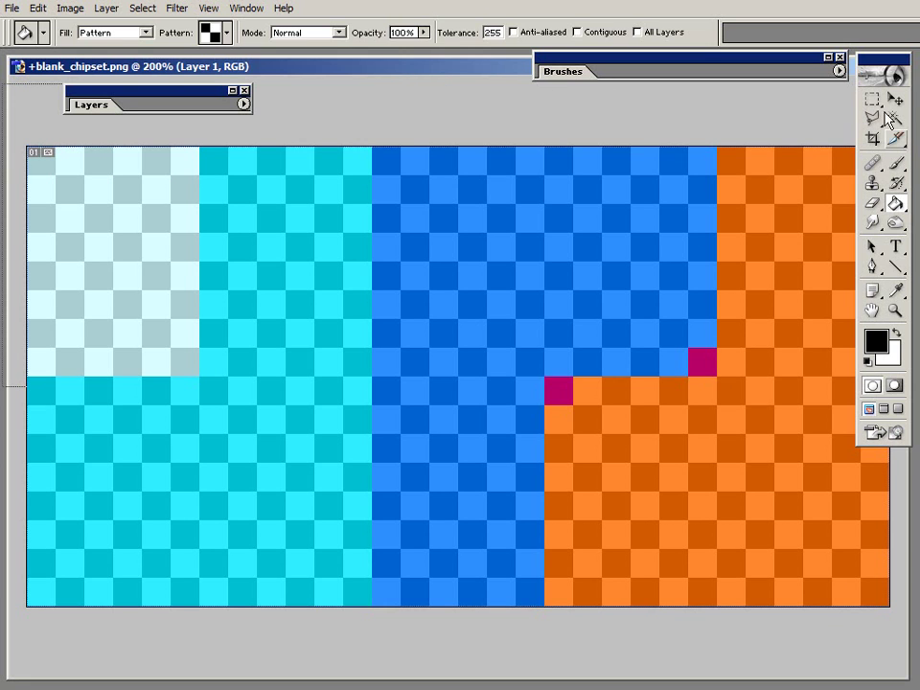
key("m")
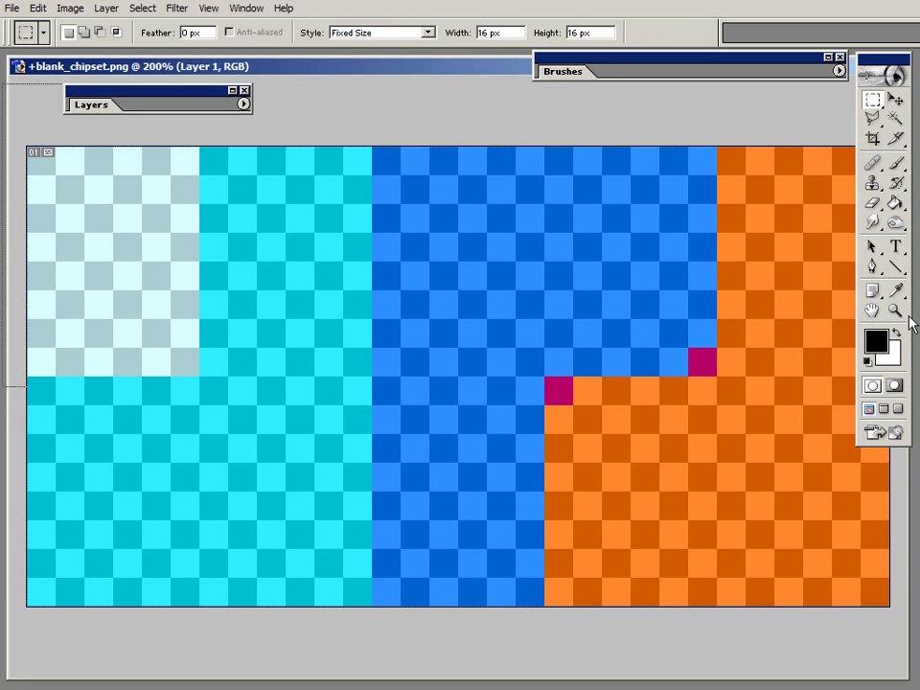
left_click(894, 310)
left_click(672, 502)
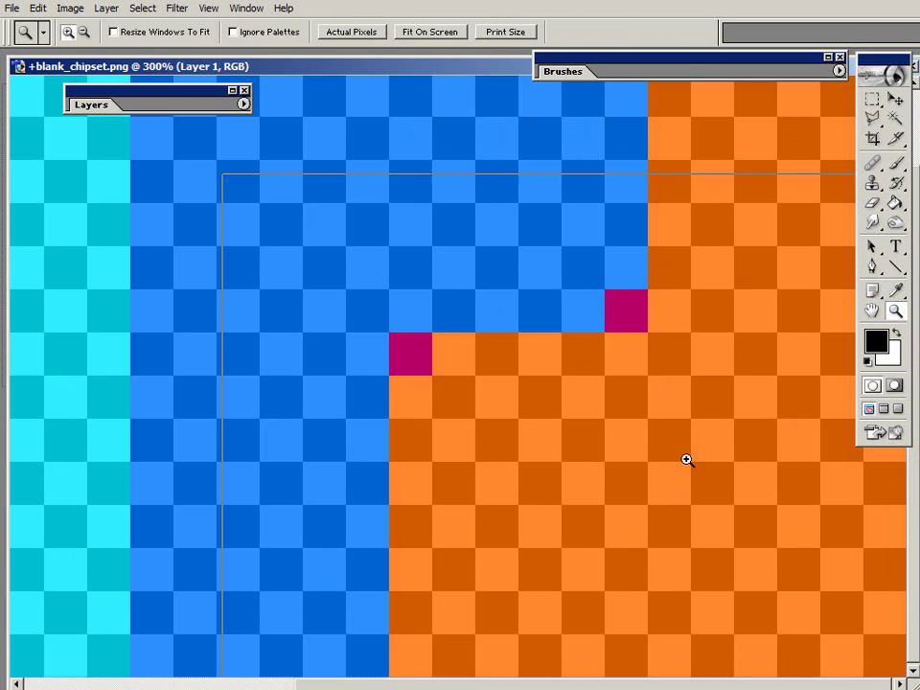
left_click(686, 459)
key("m")
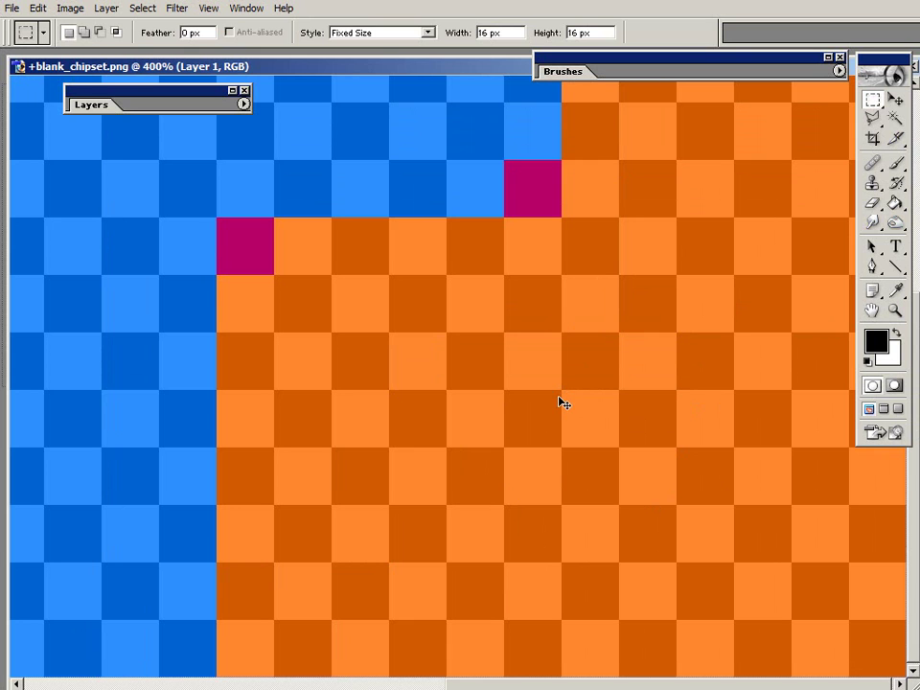
key("ctrl+n")
left_click(697, 337)
left_click_drag(697, 340, 652, 350)
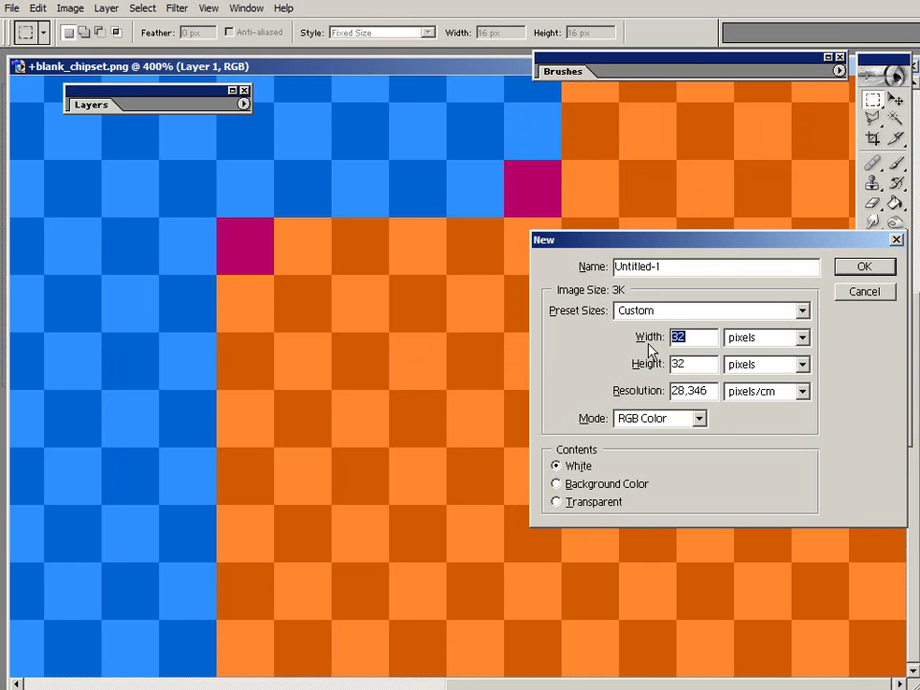
key("Escape")
In the Open dialog, browse from AGAWIS into _IMPORT and preview +blank_charset.
left_click(15, 8)
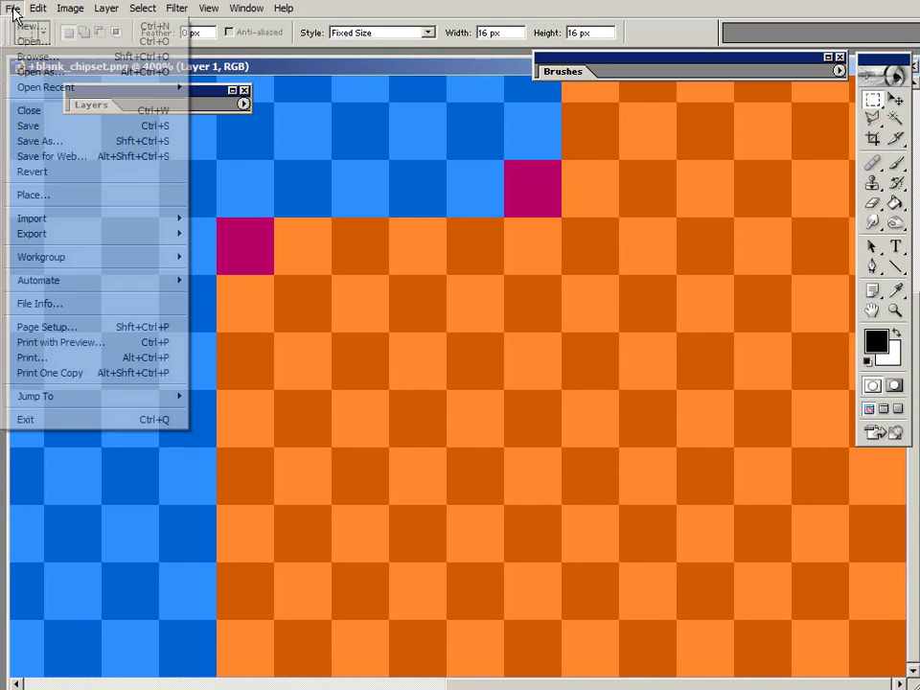
left_click(27, 42)
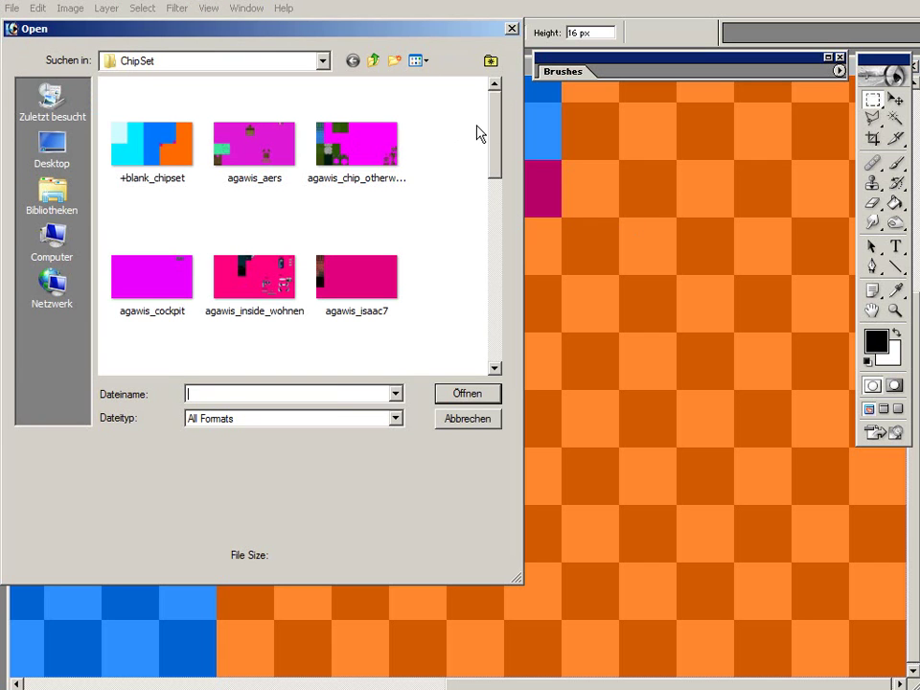
left_click(373, 61)
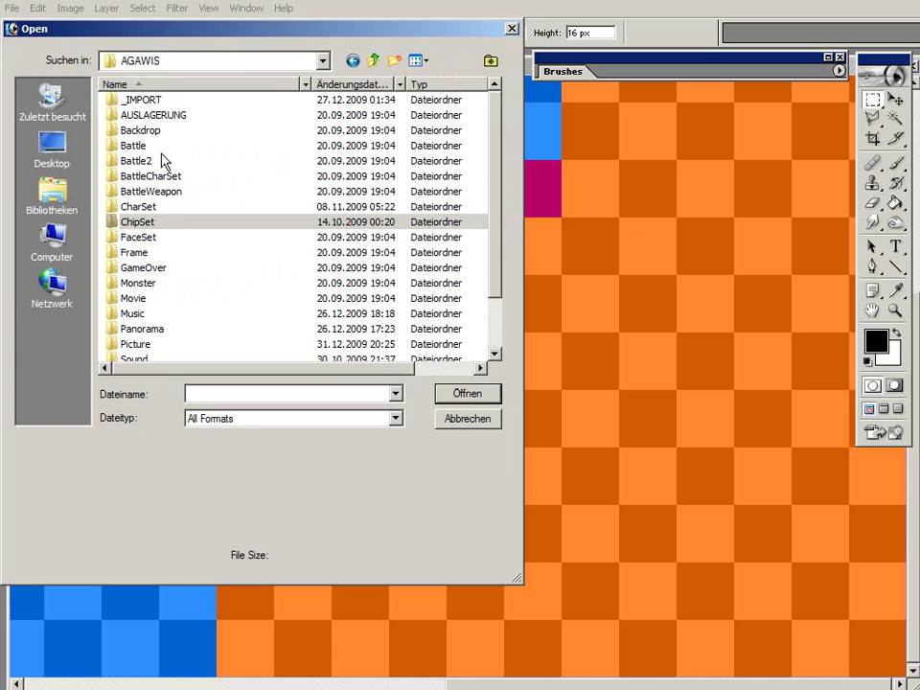
left_click(177, 160)
double_click(167, 103)
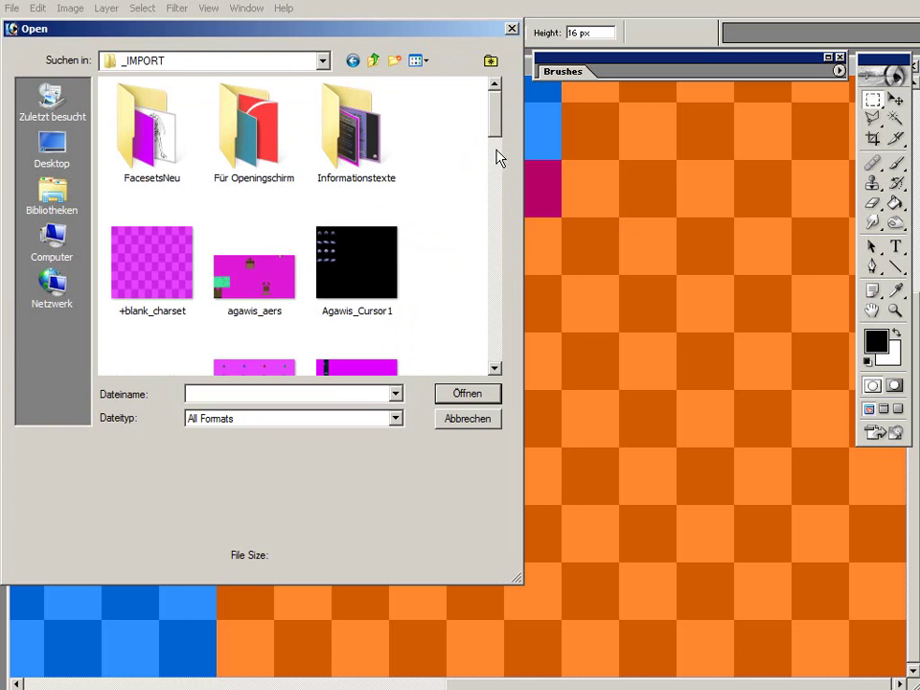
mouse_move(496, 103)
left_mouse_down()
mouse_move(497, 117)
mouse_move(495, 103)
left_mouse_up()
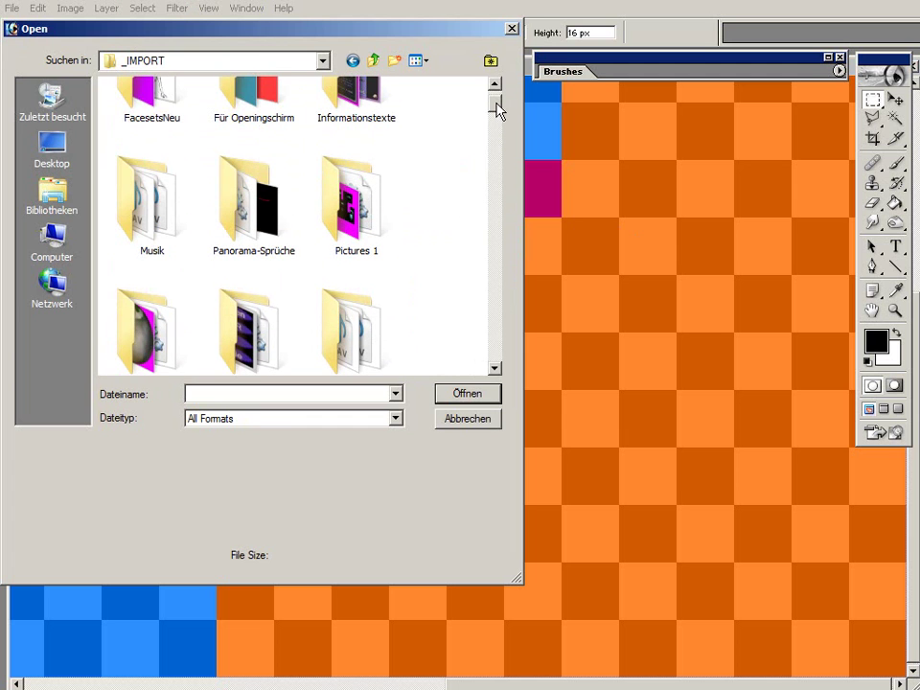
left_click_drag(497, 110, 496, 129)
left_click(156, 173)
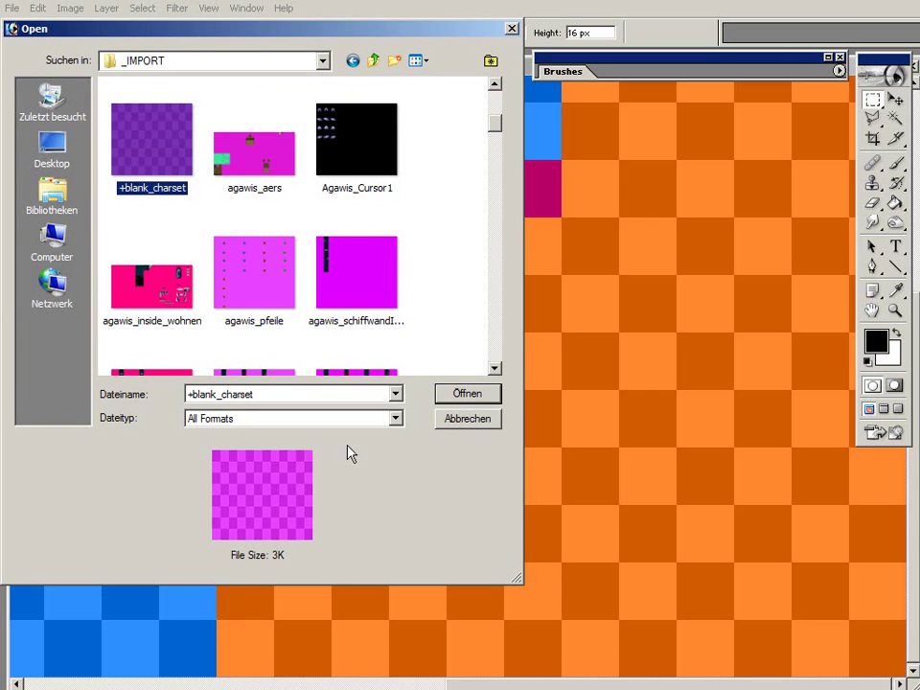
left_click(495, 369)
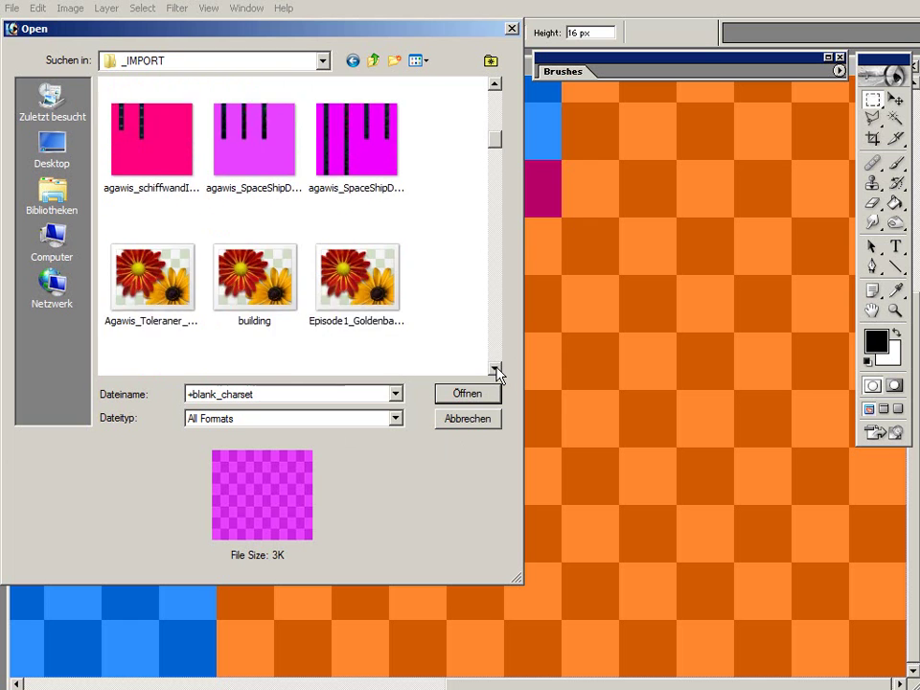
left_click_drag(495, 149, 496, 185)
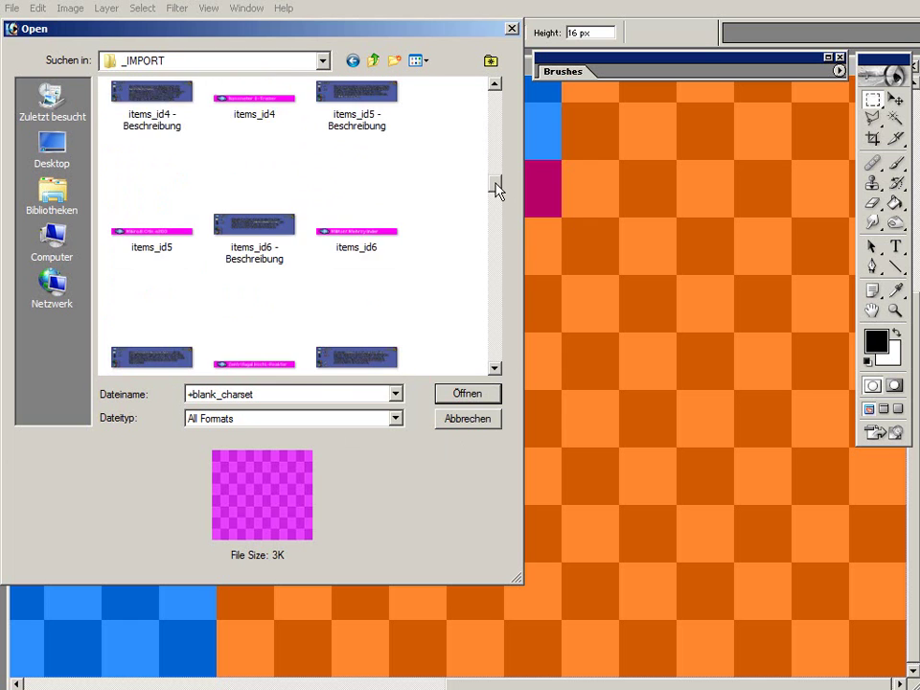
Go back to AGAWIS, enter CharSet and open agawis_hero_verdeckt.
left_click(373, 60)
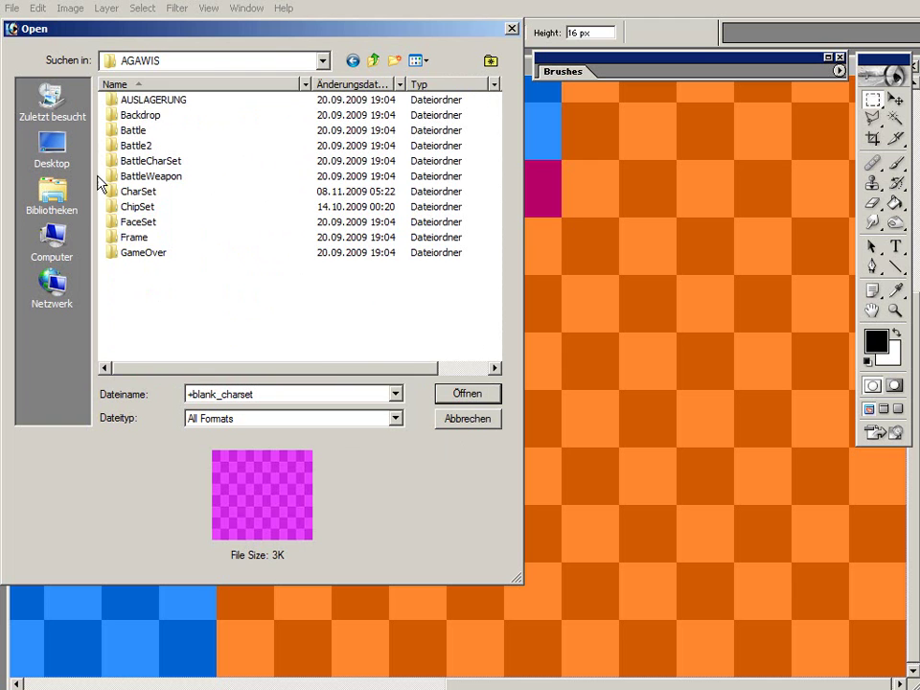
double_click(144, 206)
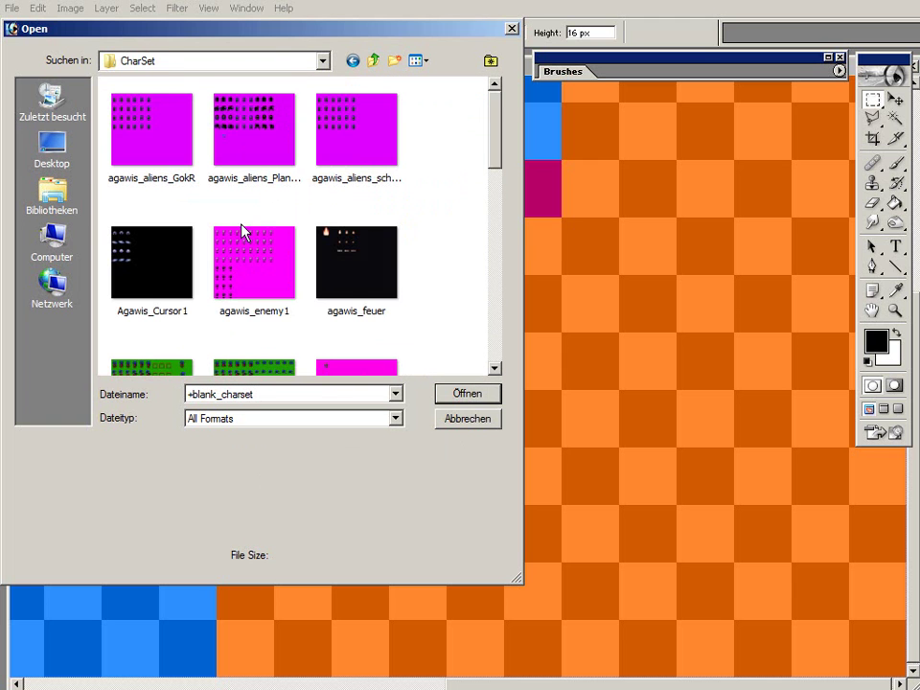
left_click(257, 140)
scroll(315, 269, "down", 3)
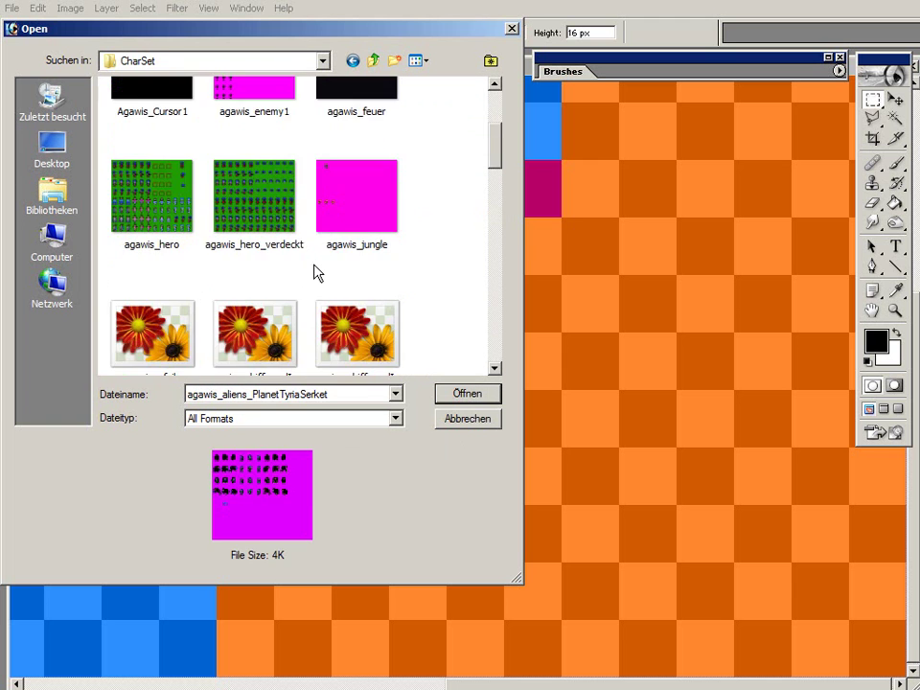
double_click(277, 192)
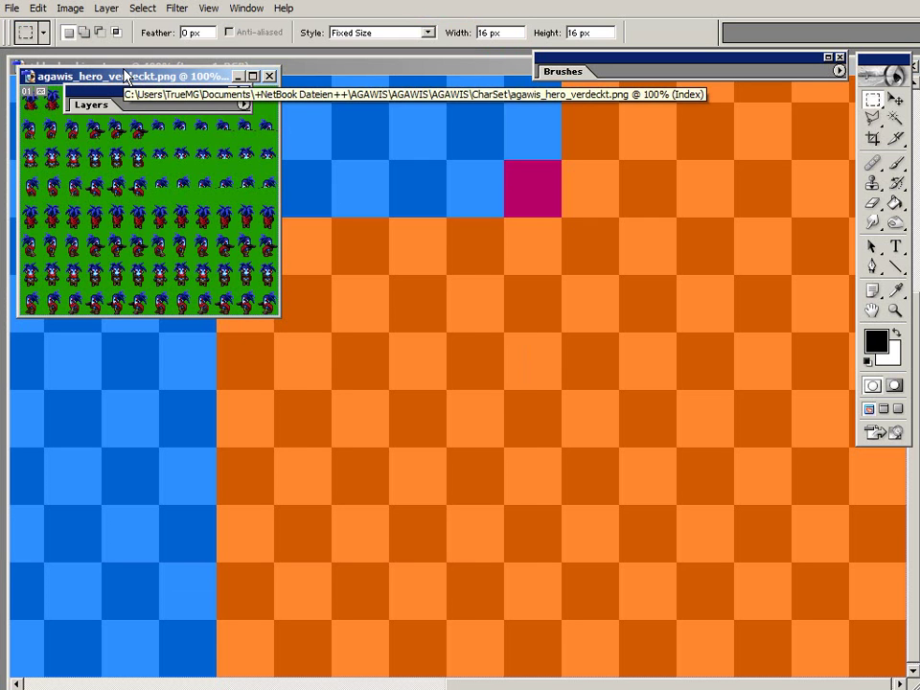
Zoom in and box-select one front-facing hero sprite with Normal marquee style.
key("z")
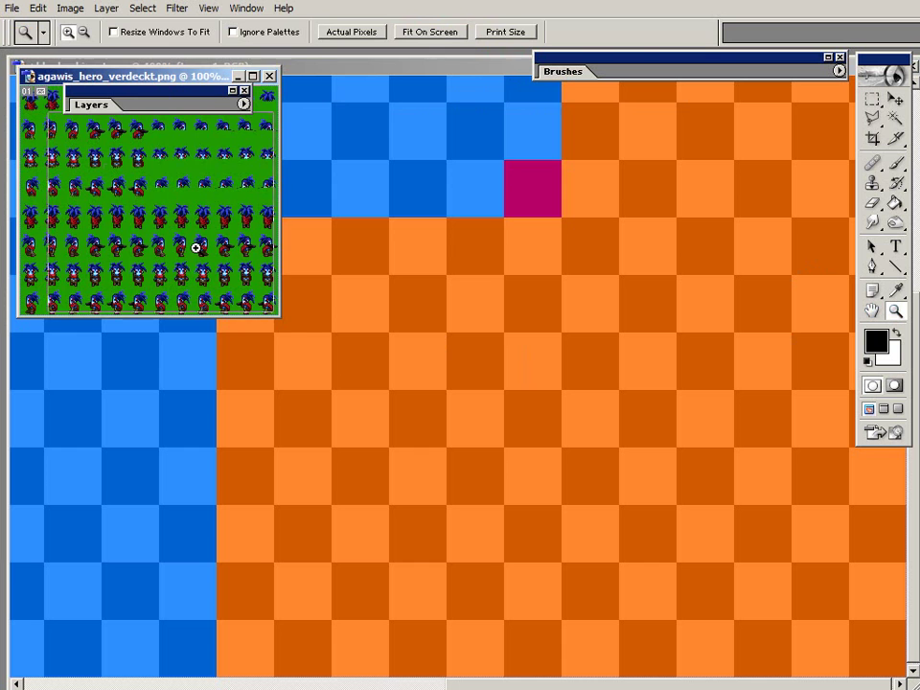
left_click(195, 248)
left_click(195, 248)
key("m")
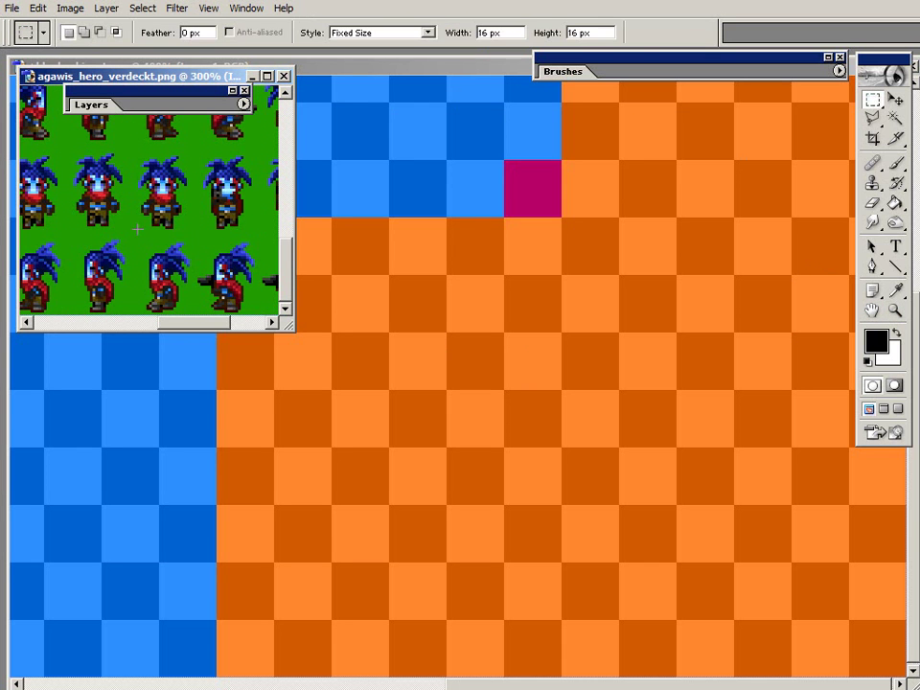
left_click(379, 32)
left_click(345, 44)
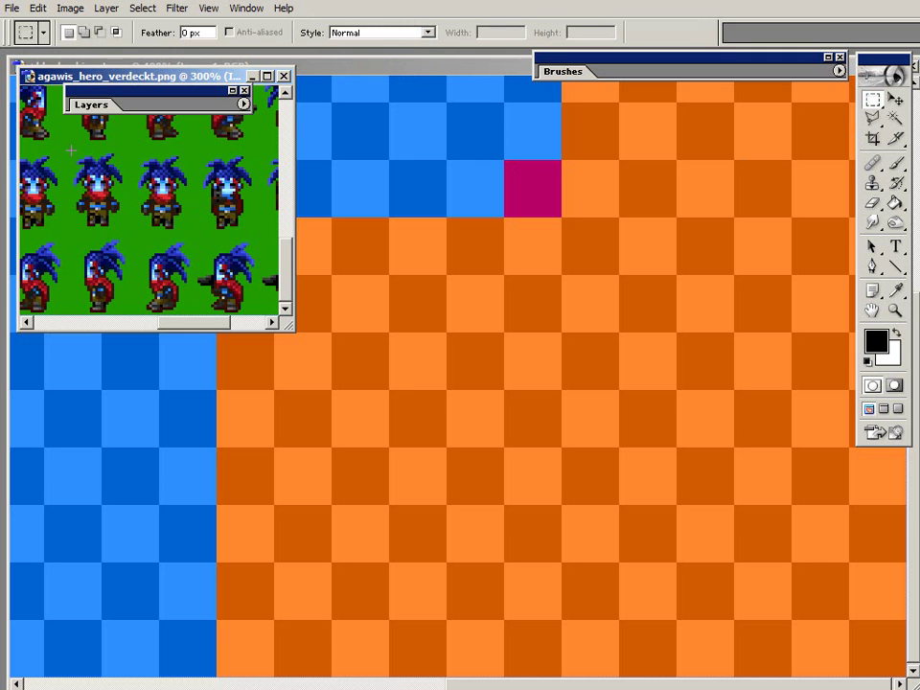
left_click_drag(67, 150, 130, 232)
Subtract the green background using Magic Wand at tolerance 0, non-contiguous, no anti-aliasing.
left_click(896, 118)
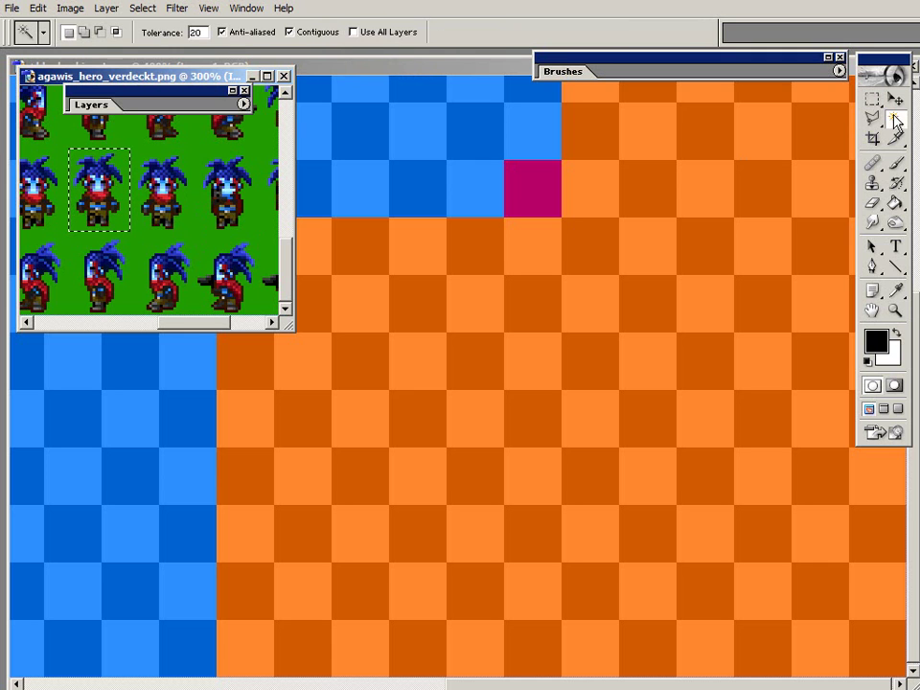
left_click(221, 32)
left_click(197, 32)
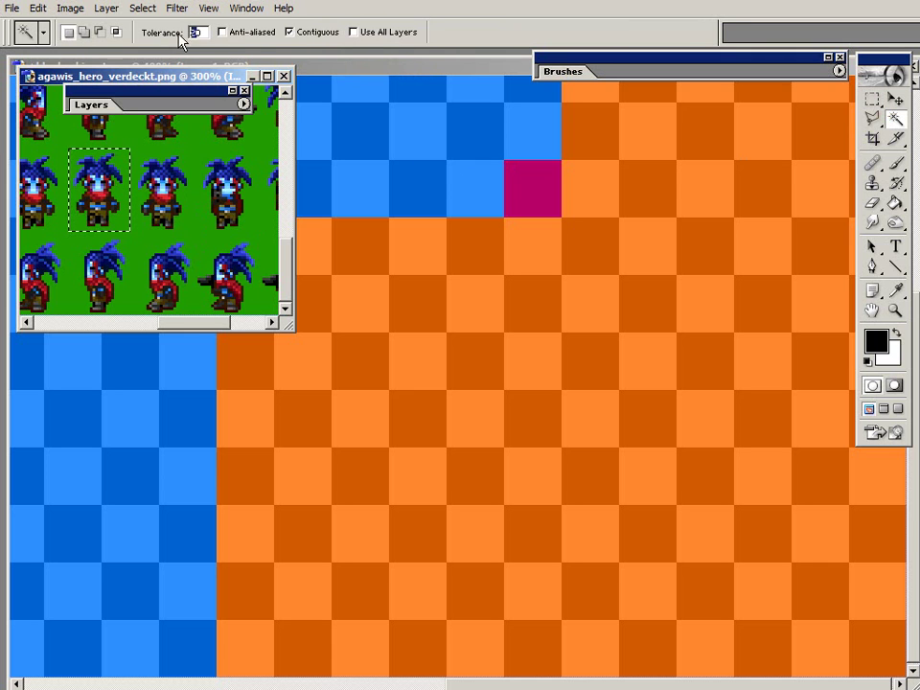
type("0")
left_click(290, 31)
left_click(100, 32)
left_click(133, 174)
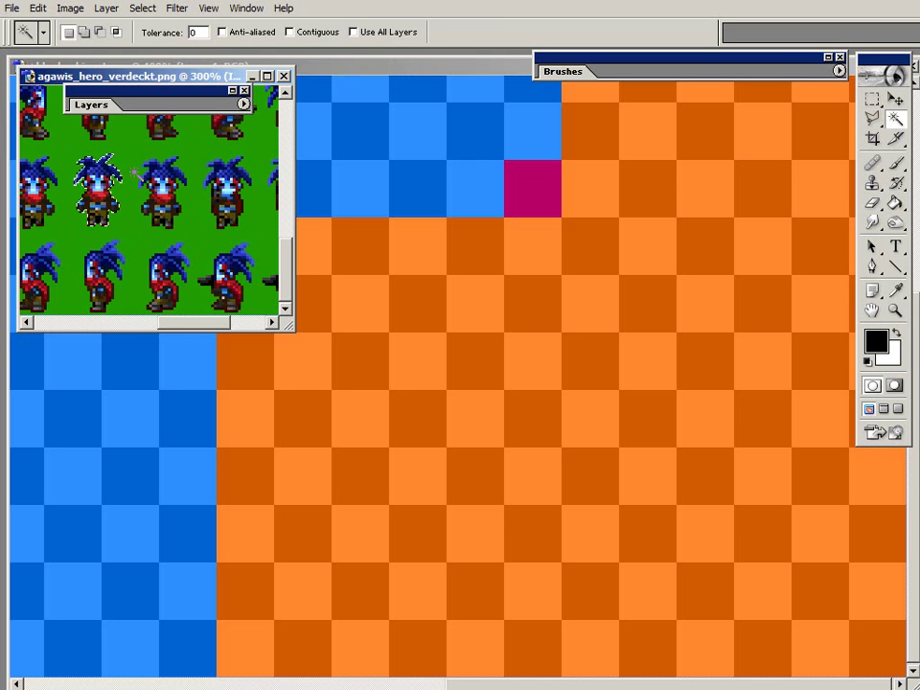
Close the sprite sheet without saving and paste the hero into the chipset.
left_click(282, 76)
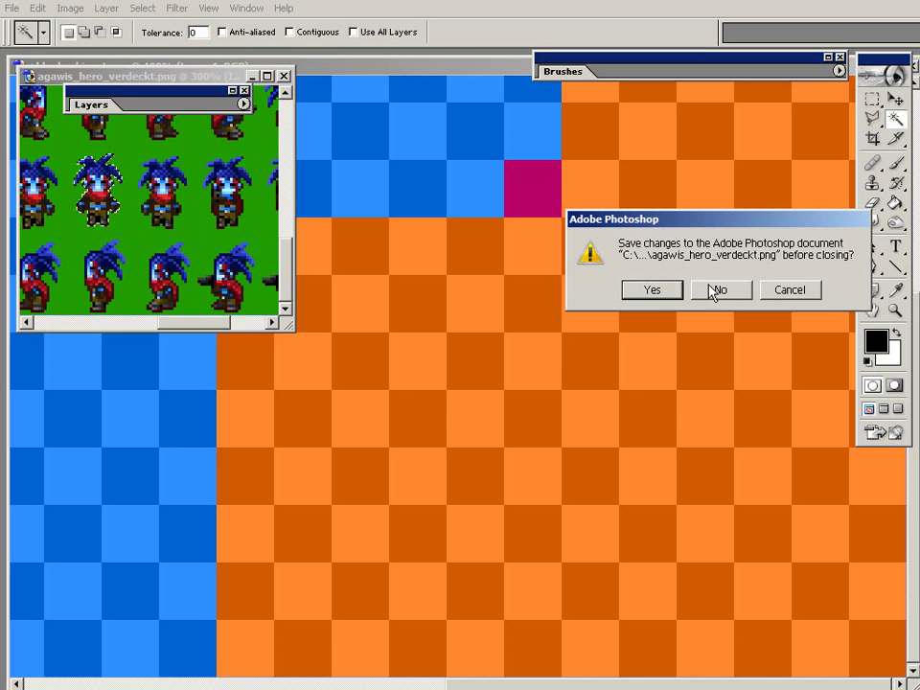
left_click(700, 288)
key("ctrl+v")
Move the Layer 2 hero sprite down and left onto the orange checker block.
key("v")
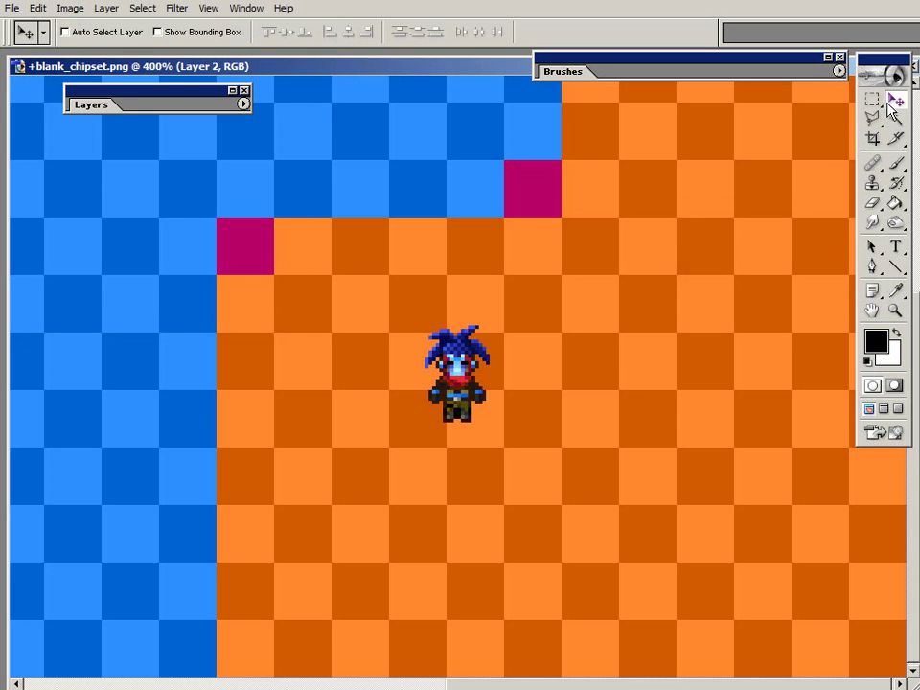
left_click_drag(544, 312, 560, 382)
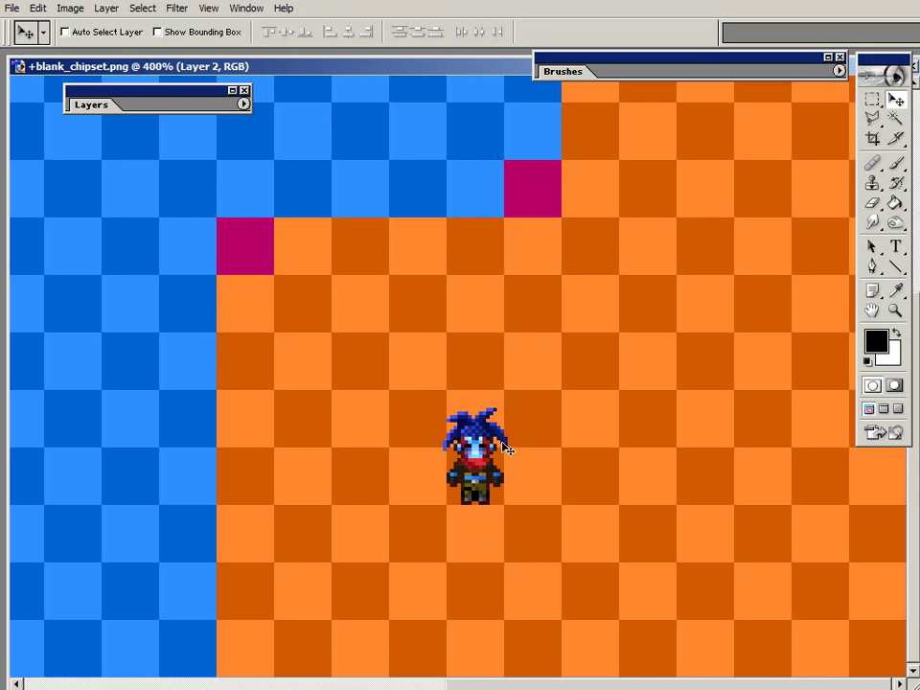
left_click_drag(487, 484, 508, 454)
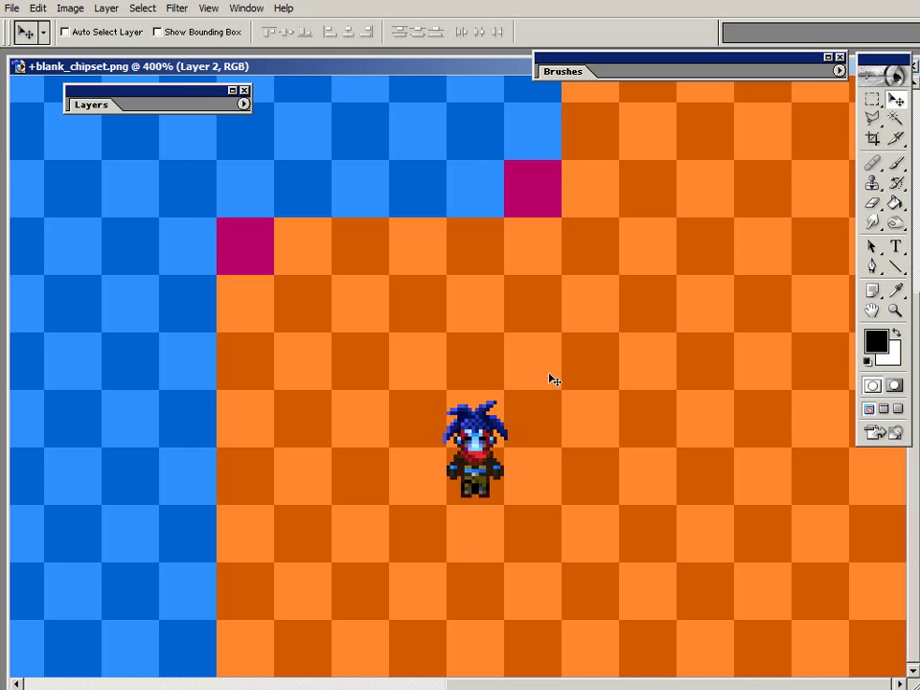
left_click(100, 112)
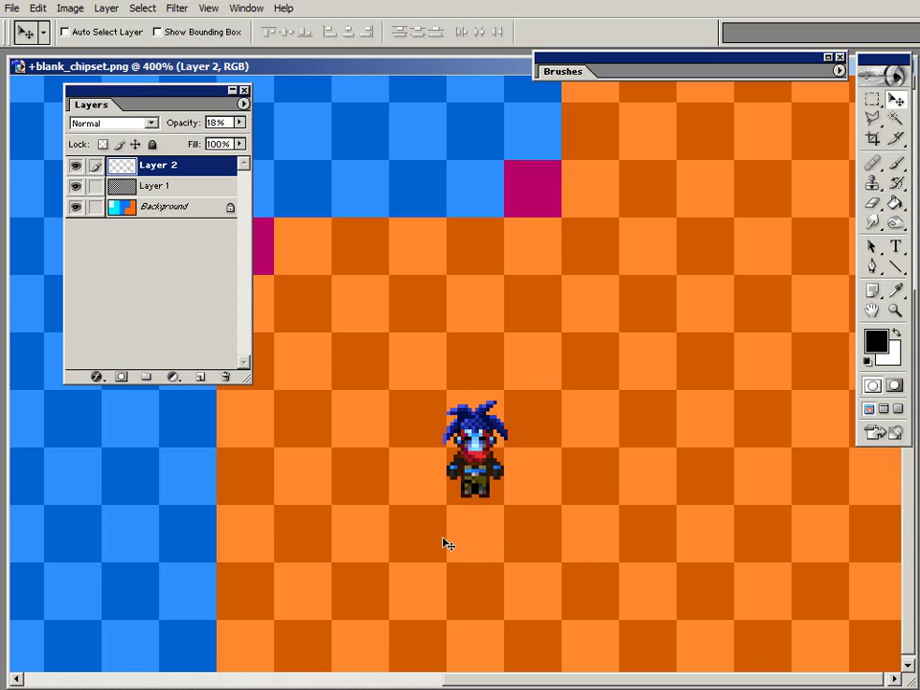
left_click_drag(180, 192, 180, 172)
left_click(205, 185)
left_click(201, 169)
scroll(741, 663, "right", 1)
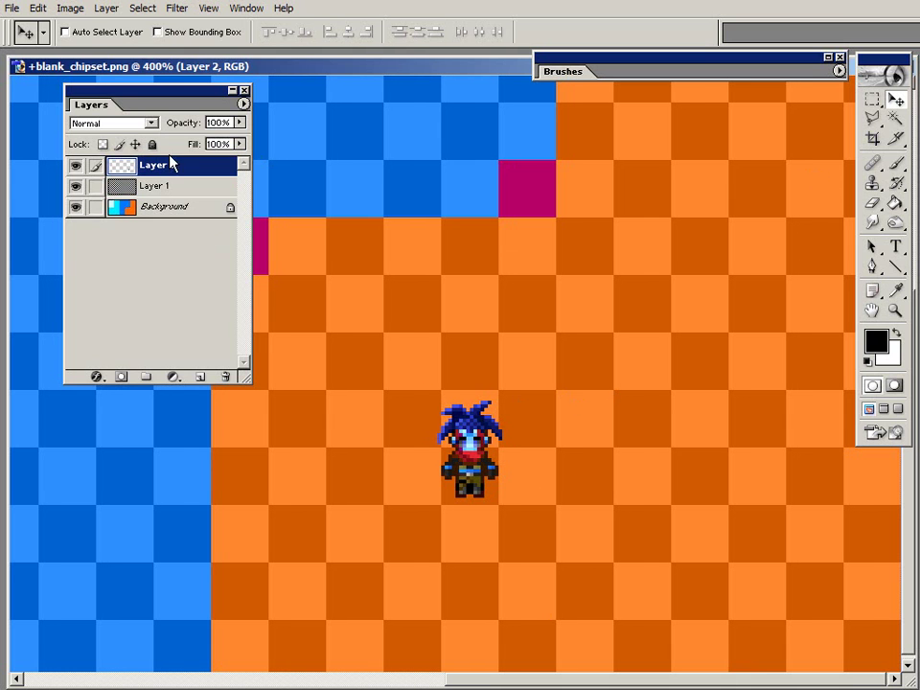
left_click_drag(594, 498, 469, 575)
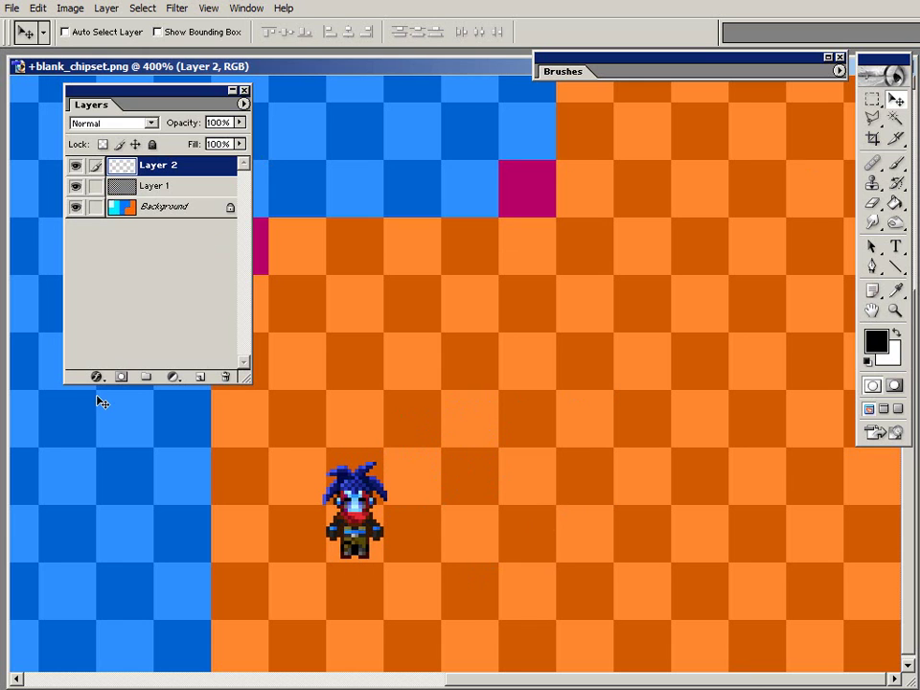
double_click(101, 103)
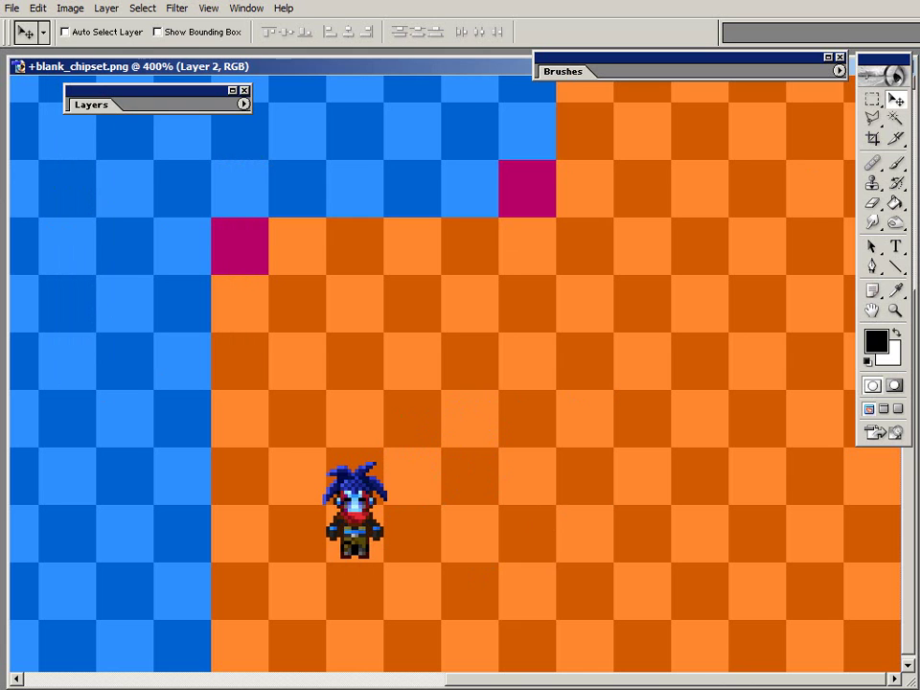
Add a new empty Layer 3 above Layer 2.
key("b")
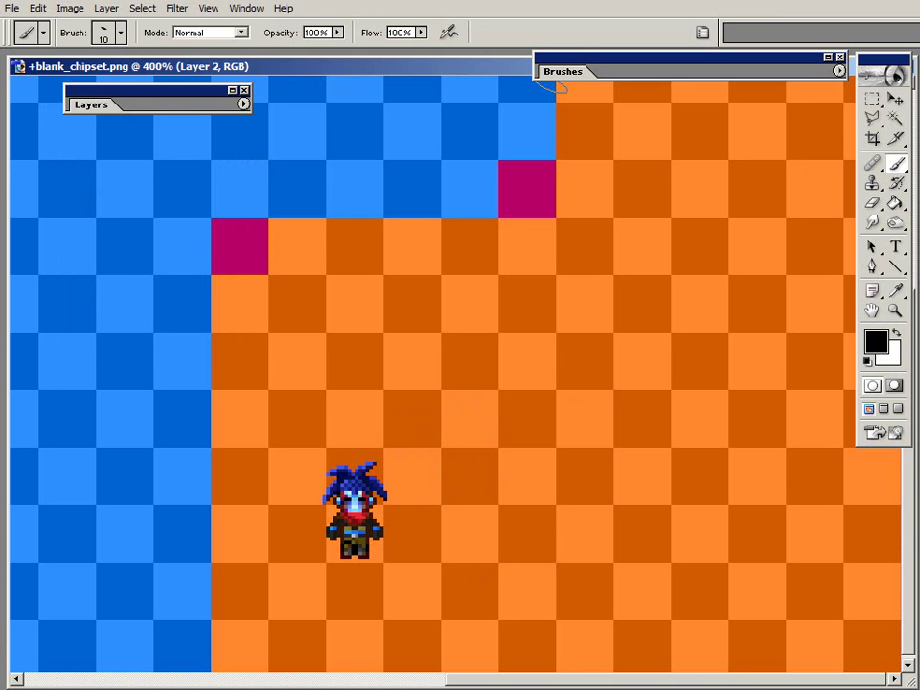
double_click(88, 104)
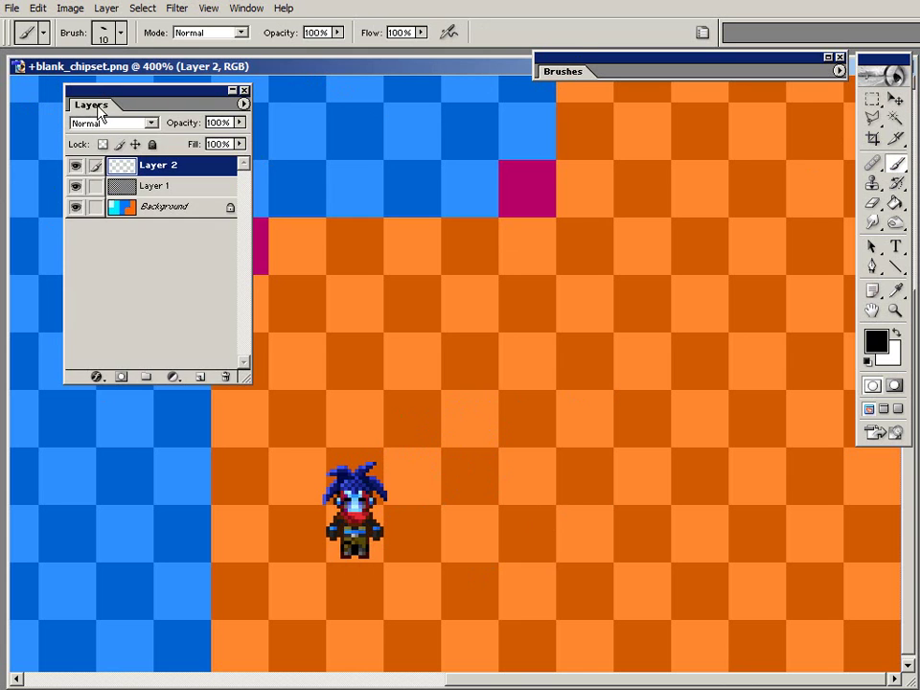
left_click(200, 377)
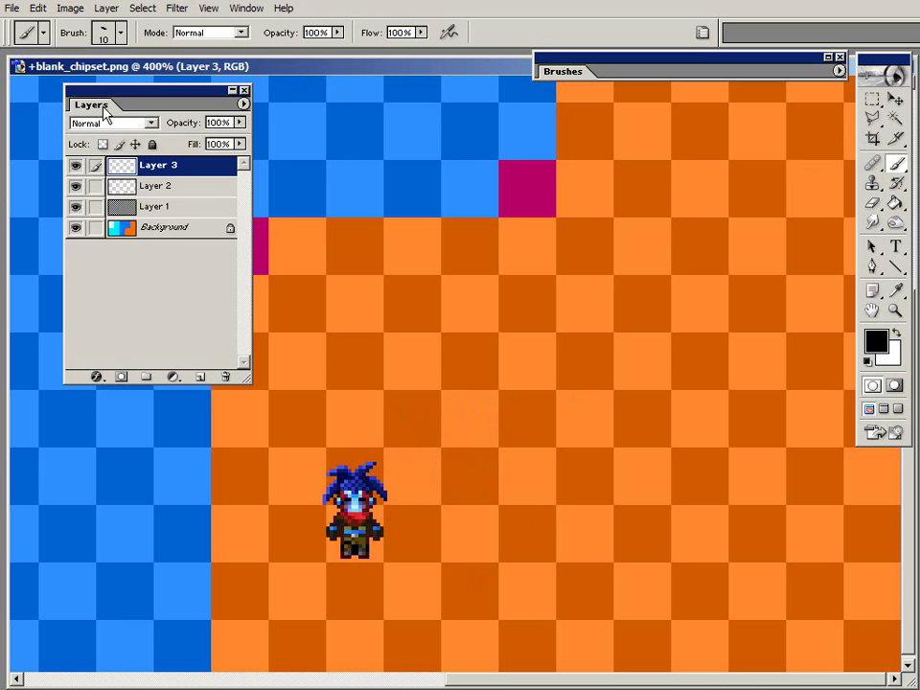
double_click(102, 105)
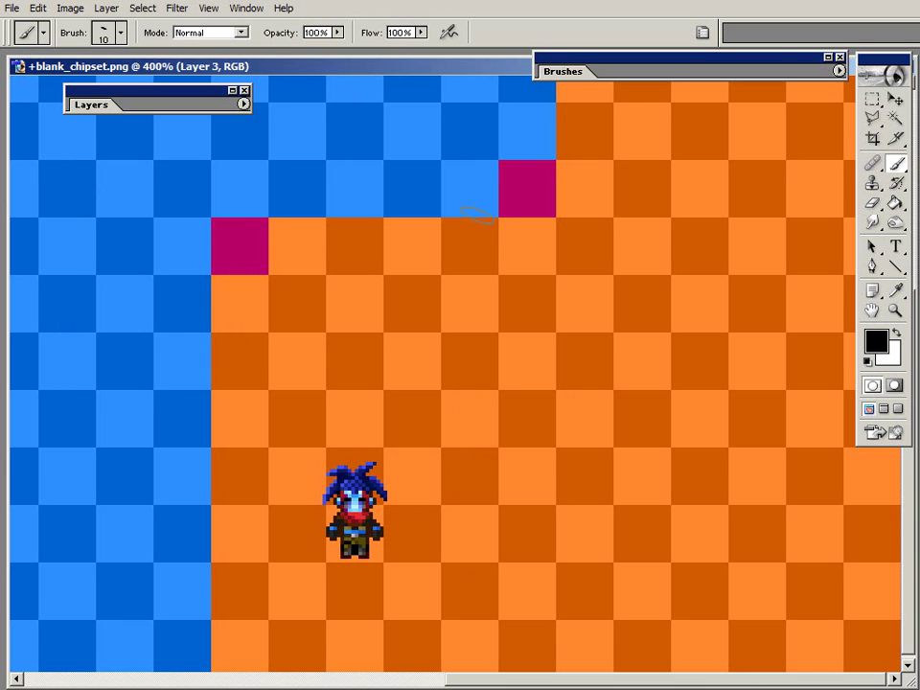
Paint test brush strokes on the canvas, then undo them all.
double_click(556, 73)
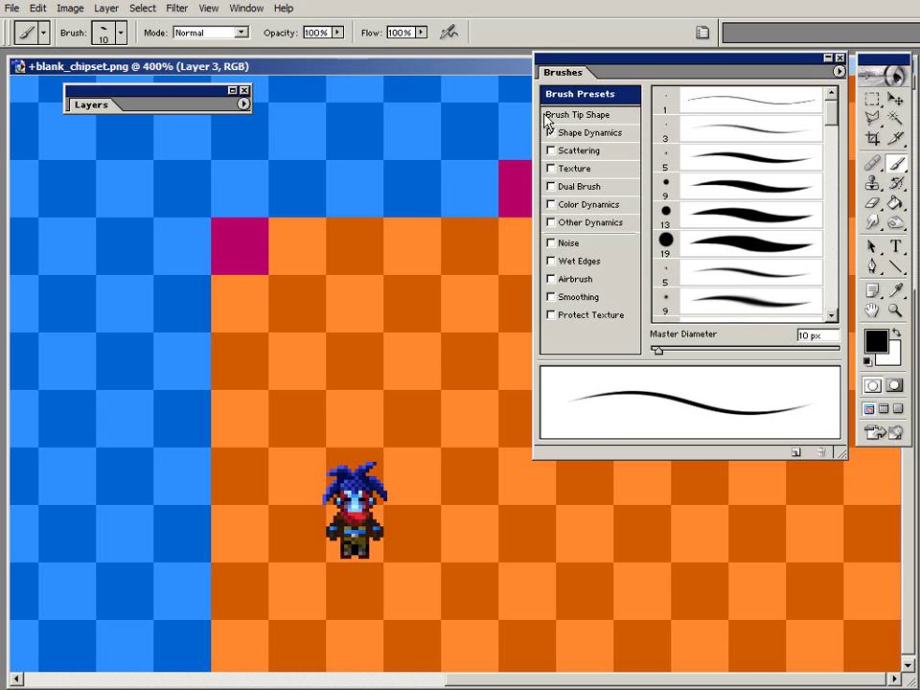
left_click_drag(427, 245, 438, 420)
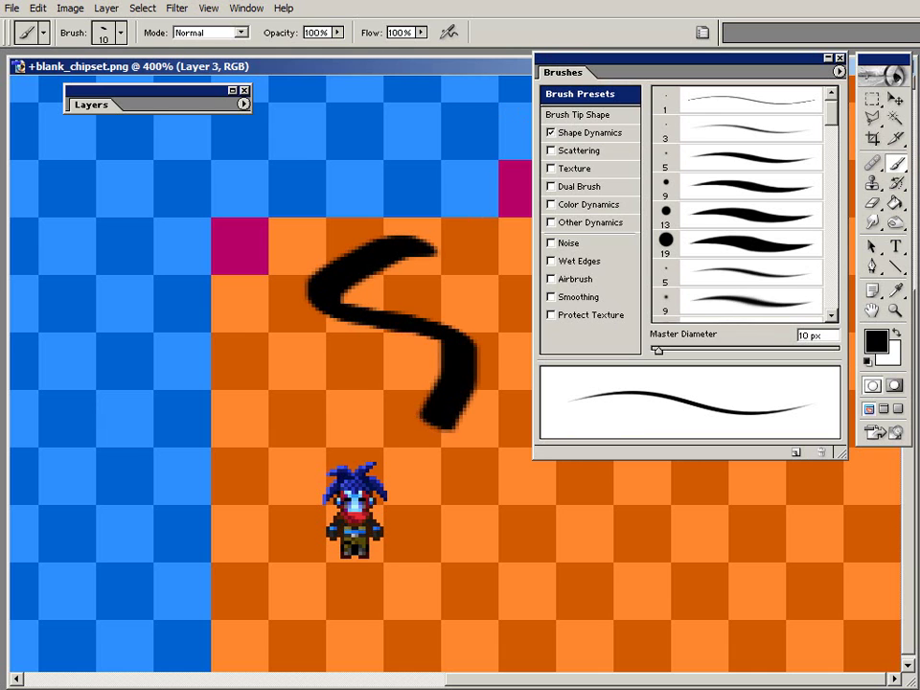
key("ctrl+z")
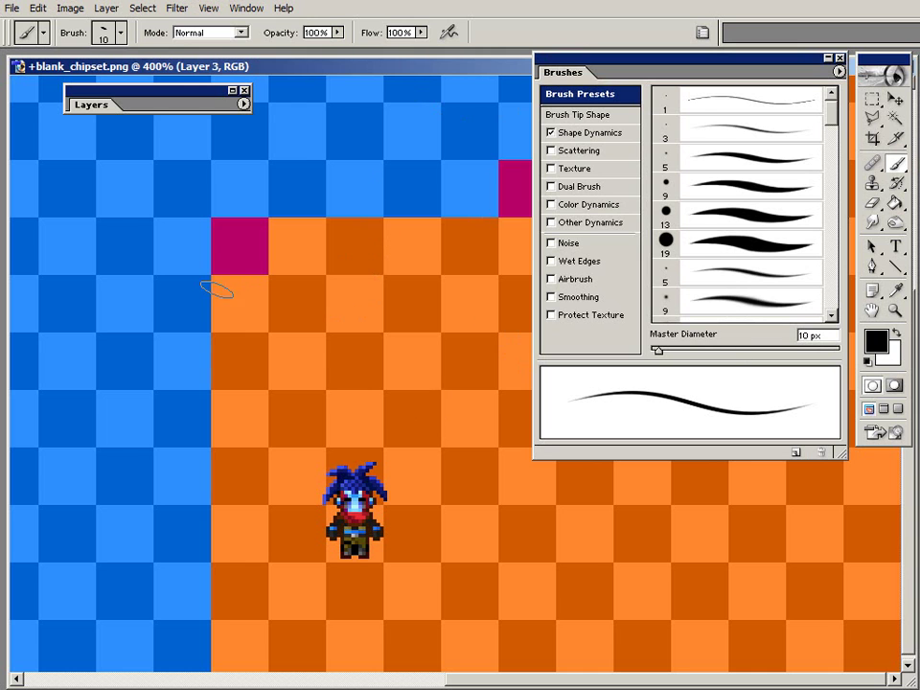
left_click_drag(234, 255, 772, 606)
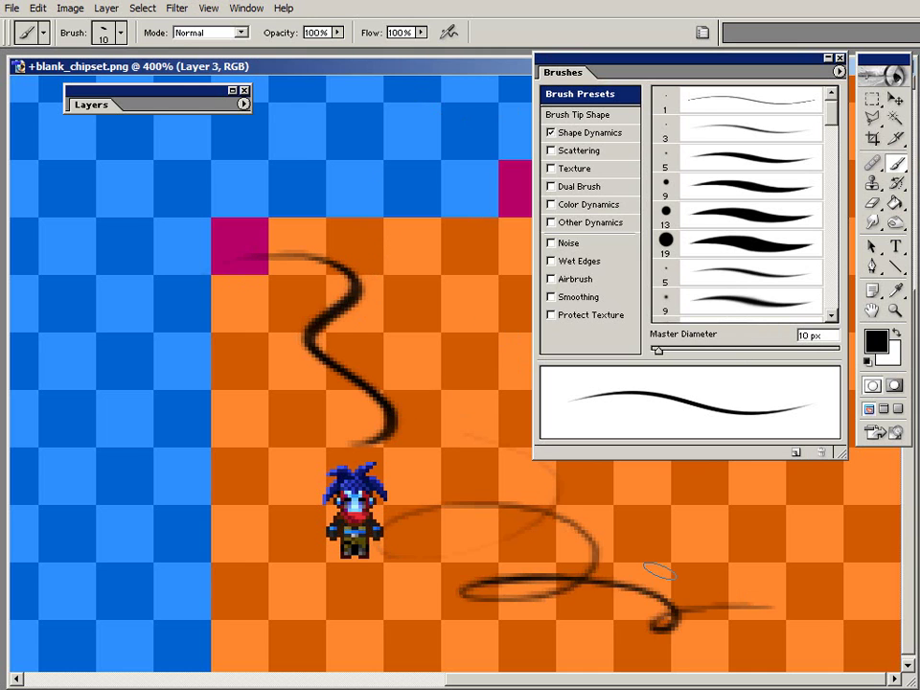
key("z")
key("ctrl+z")
key("ctrl+z")
key("ctrl+z")
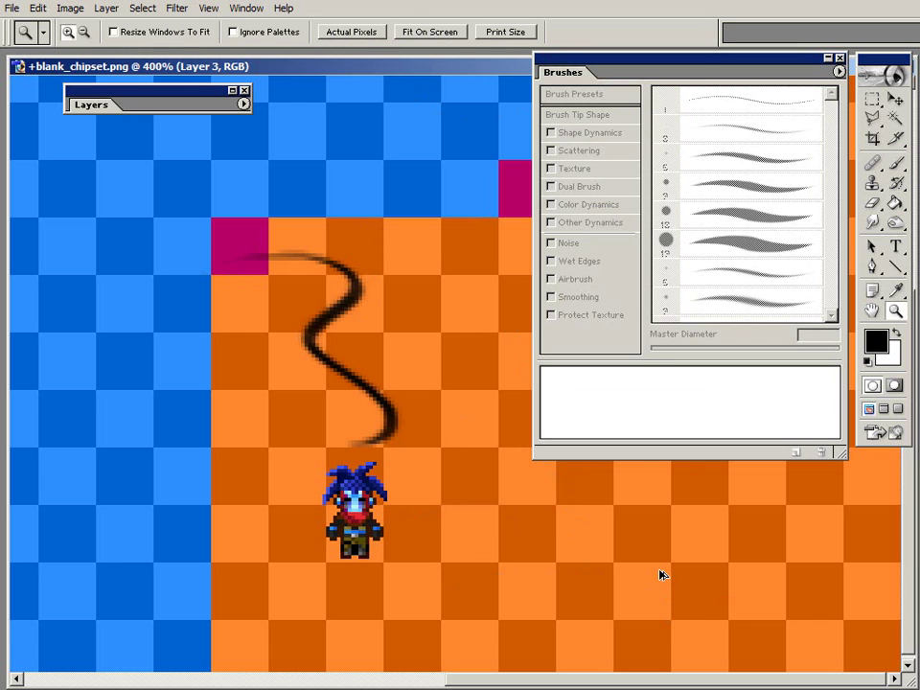
key("ctrl+alt+z")
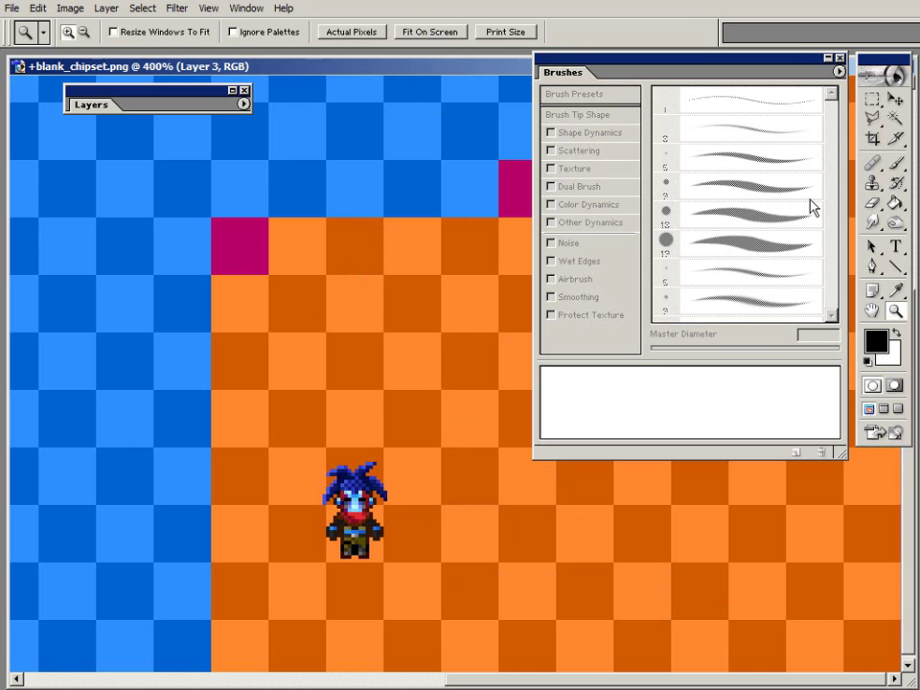
key("b")
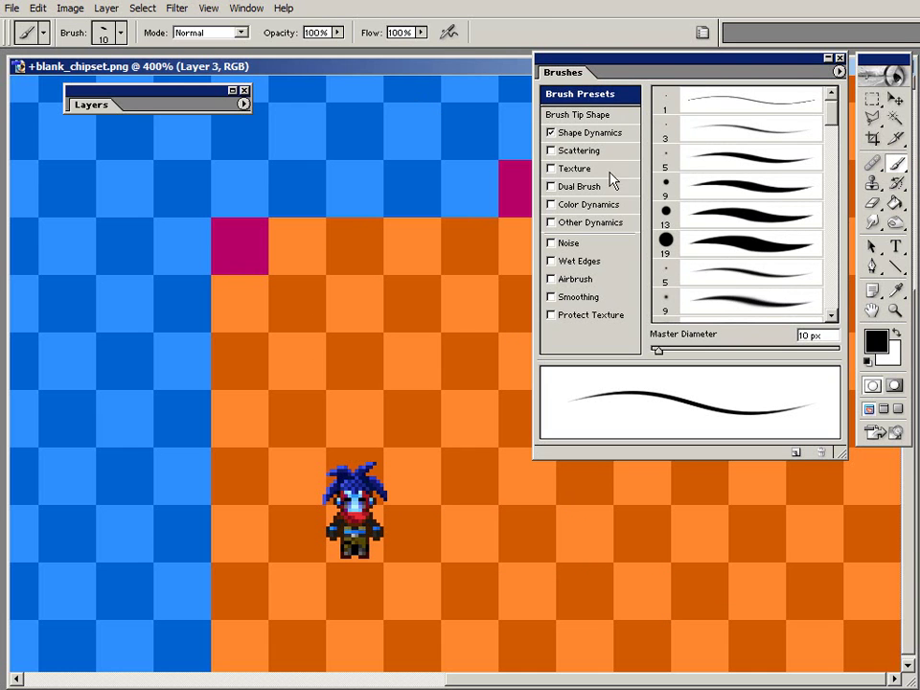
Make the brush a fully round 9 px tip with 1% spacing, sized to 2 px.
left_click(606, 133)
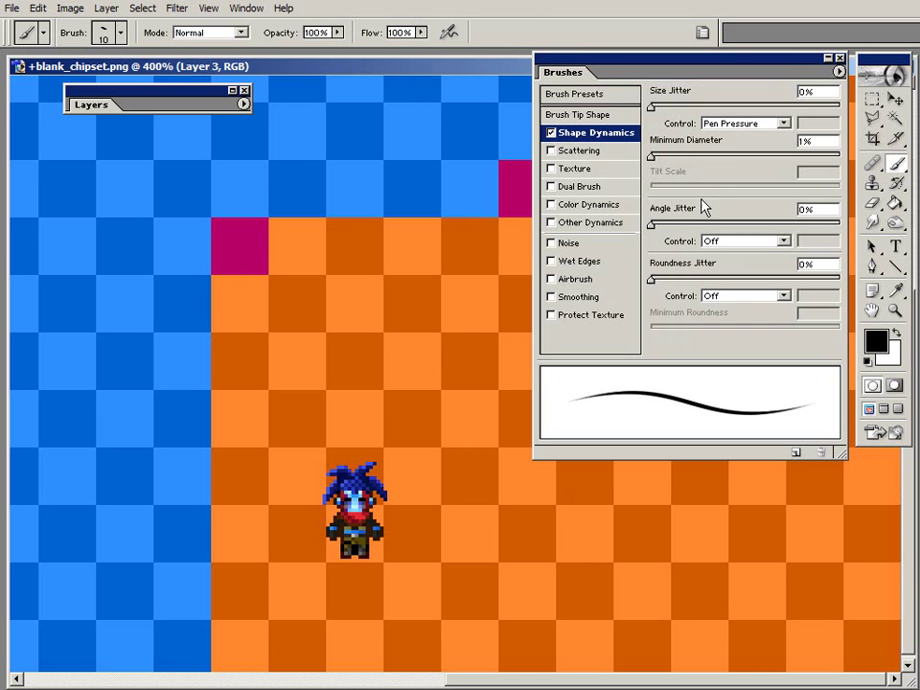
left_click(614, 115)
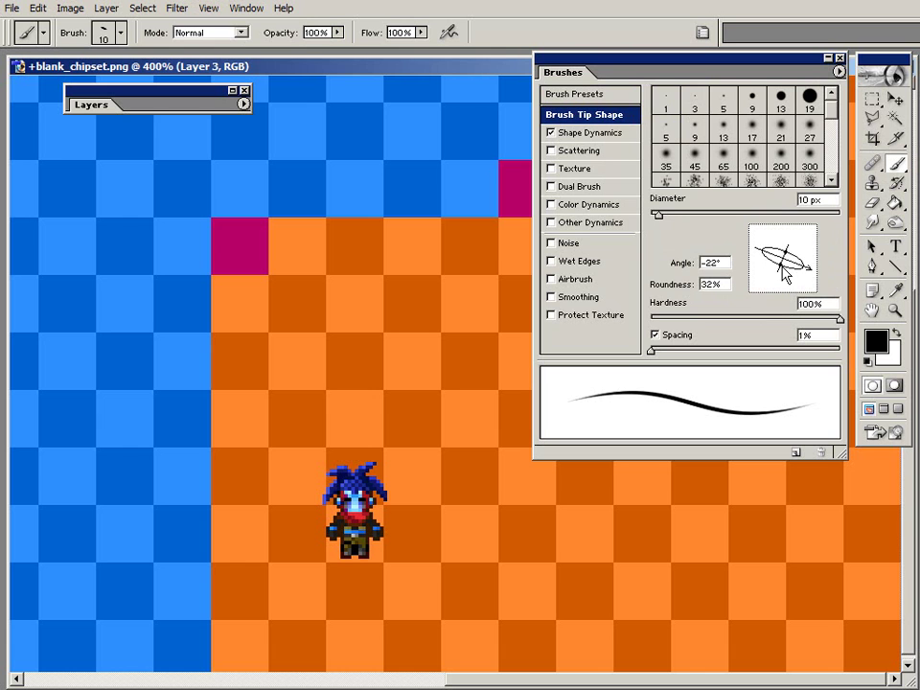
left_click_drag(783, 276, 772, 289)
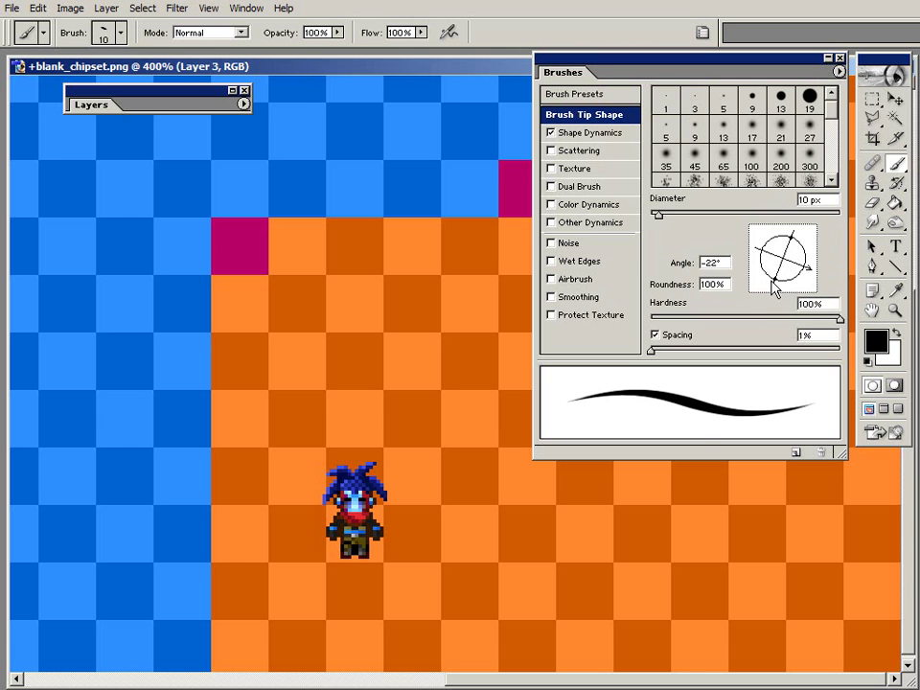
left_click(753, 100)
left_click_drag(682, 351, 618, 350)
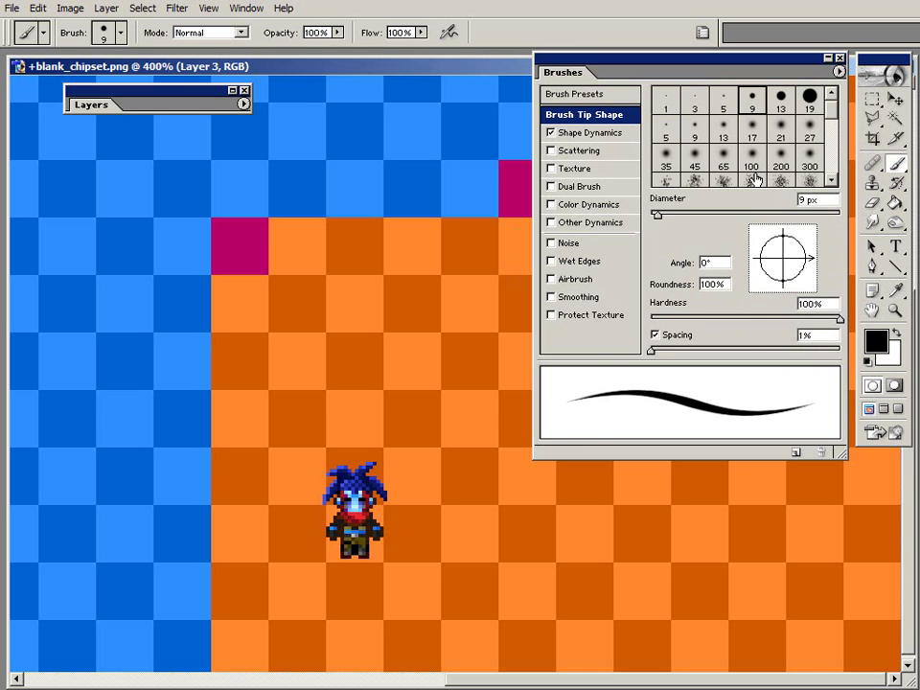
right_click(403, 268)
left_click_drag(390, 271, 385, 269)
left_click(895, 165)
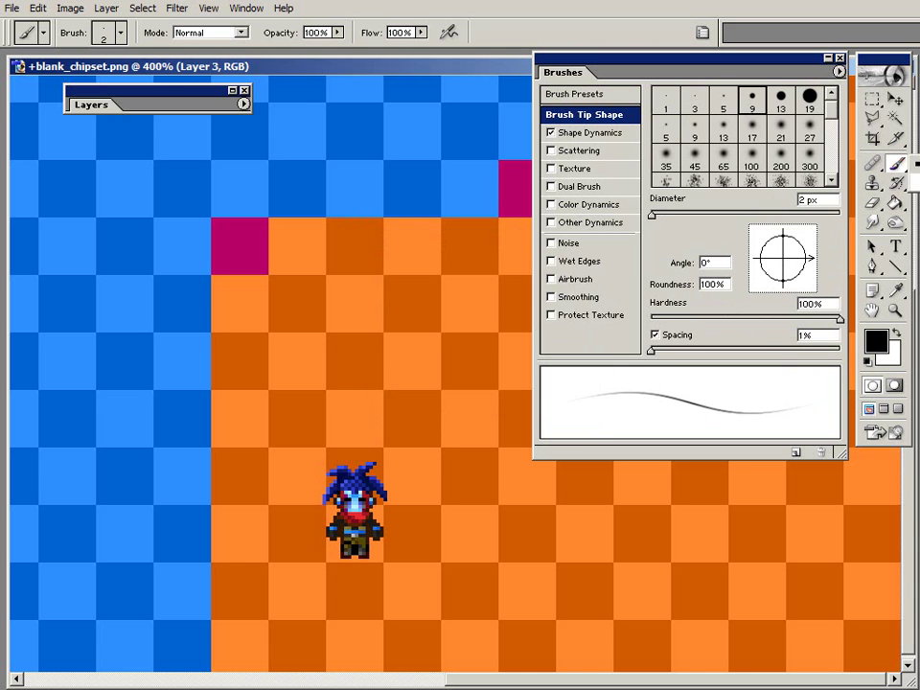
Use the Pencil with Shape Dynamics off and a 1 px tip, with brush settings collapsed.
key("shift+b")
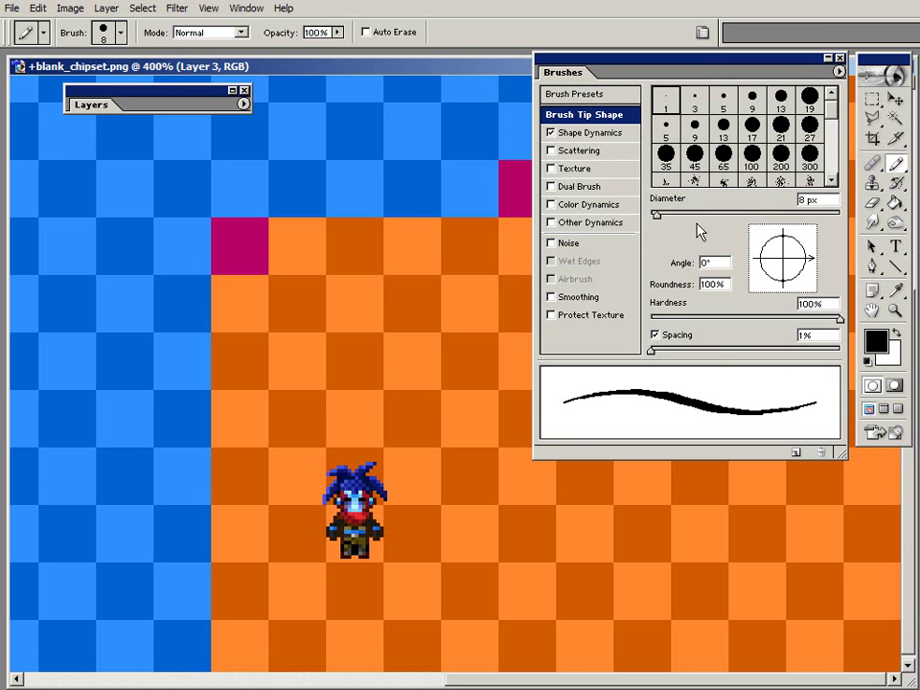
left_click(552, 133)
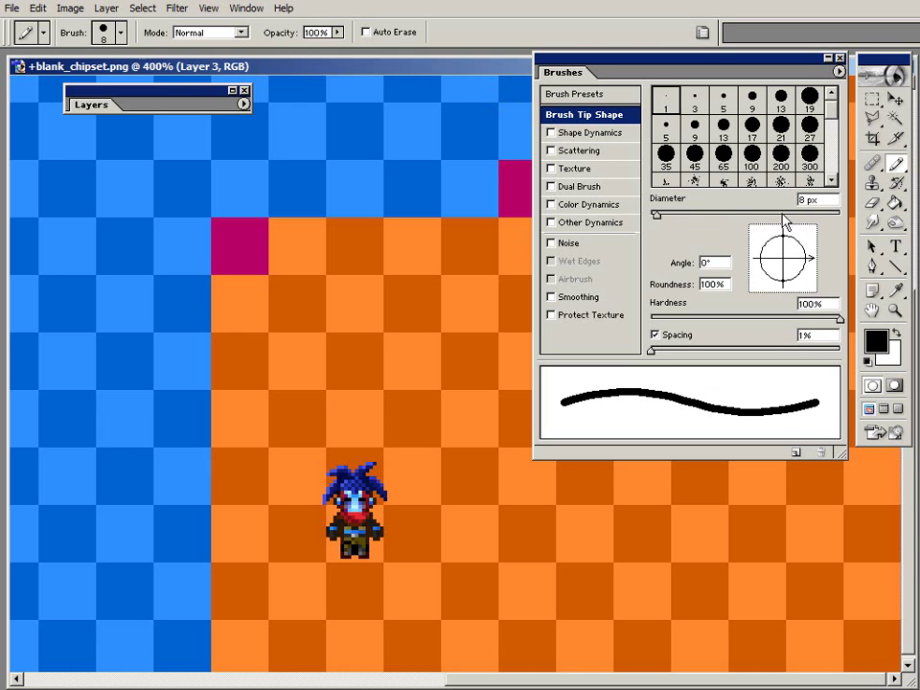
left_click_drag(656, 214, 648, 214)
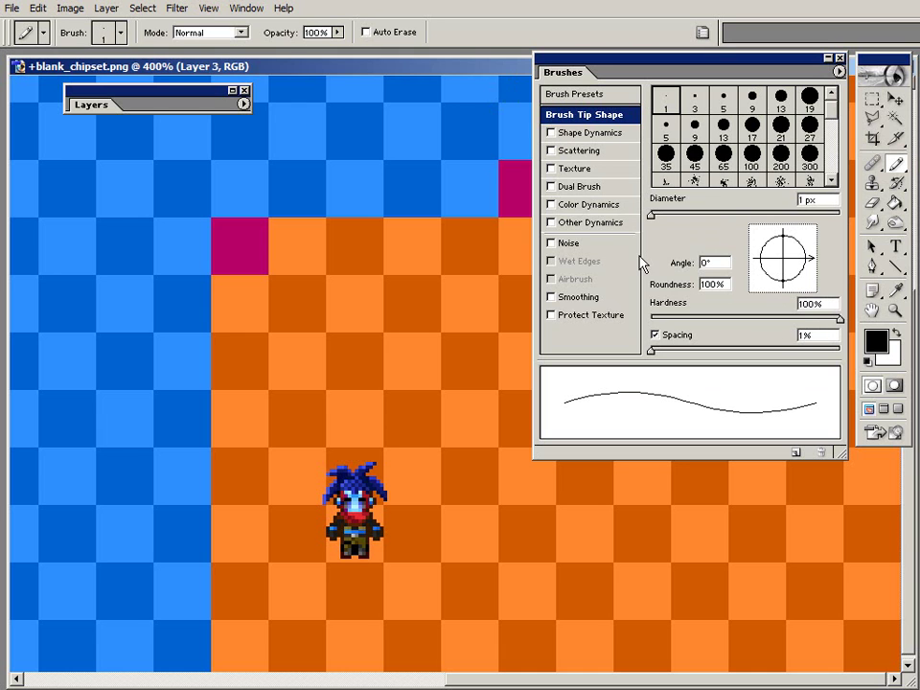
double_click(572, 72)
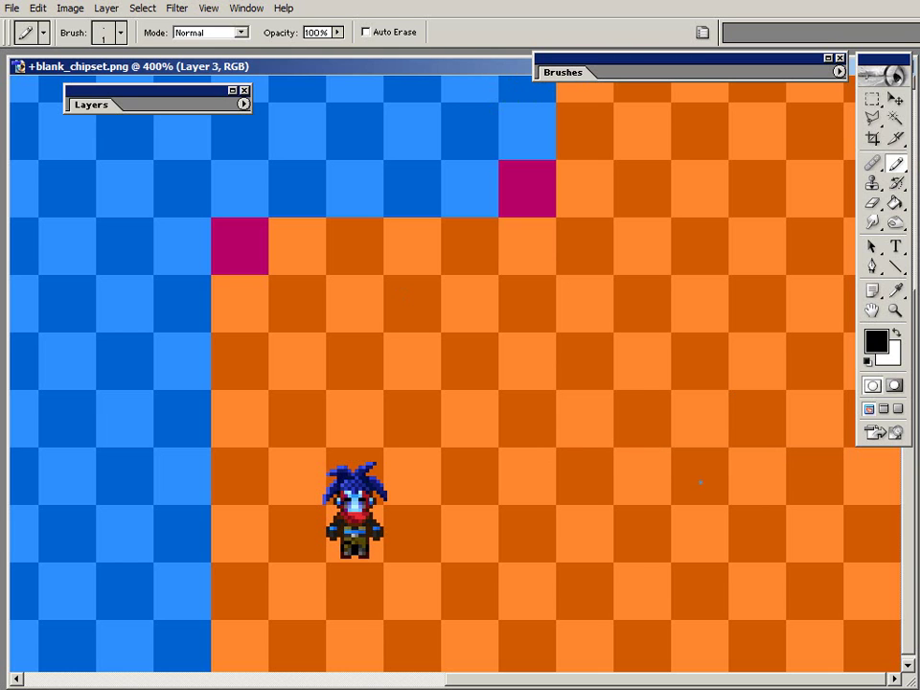
Draw trial pencil strokes and circles beside the hero, then undo them all.
mouse_move(422, 387)
left_mouse_down()
mouse_move(596, 354)
mouse_move(805, 551)
mouse_move(534, 497)
left_mouse_up()
key("ctrl+z")
double_click(110, 105)
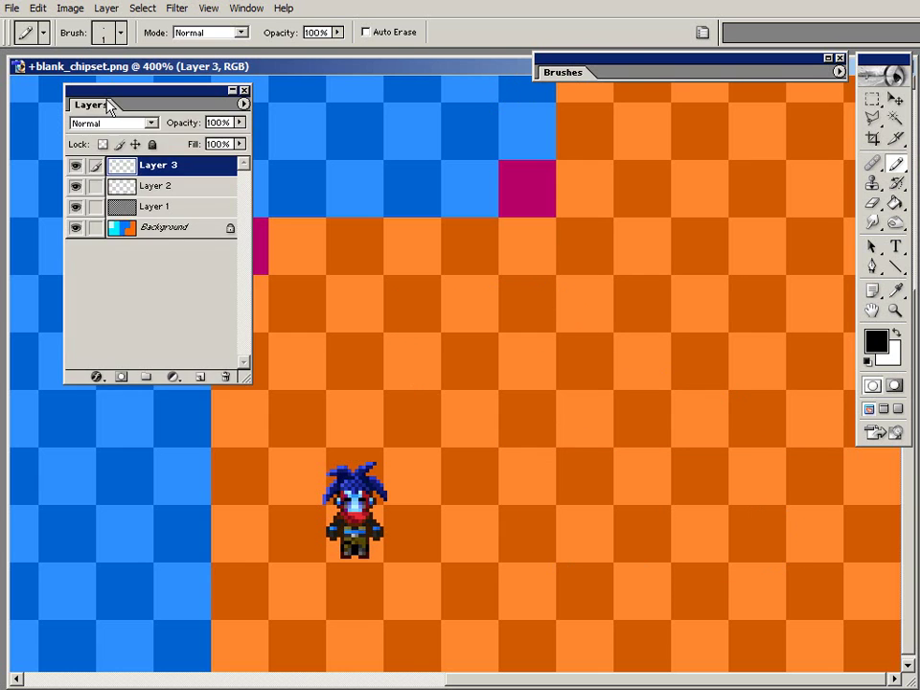
double_click(110, 105)
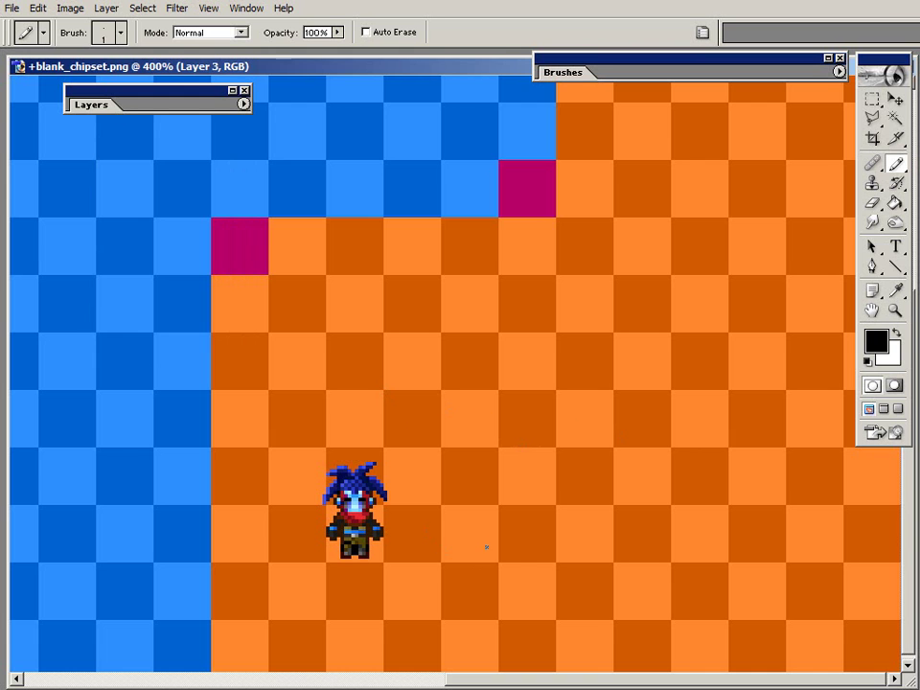
left_click_drag(480, 543, 494, 566)
mouse_move(704, 532)
left_mouse_down()
mouse_move(671, 536)
mouse_move(717, 548)
left_mouse_up()
left_click_drag(661, 542, 533, 546)
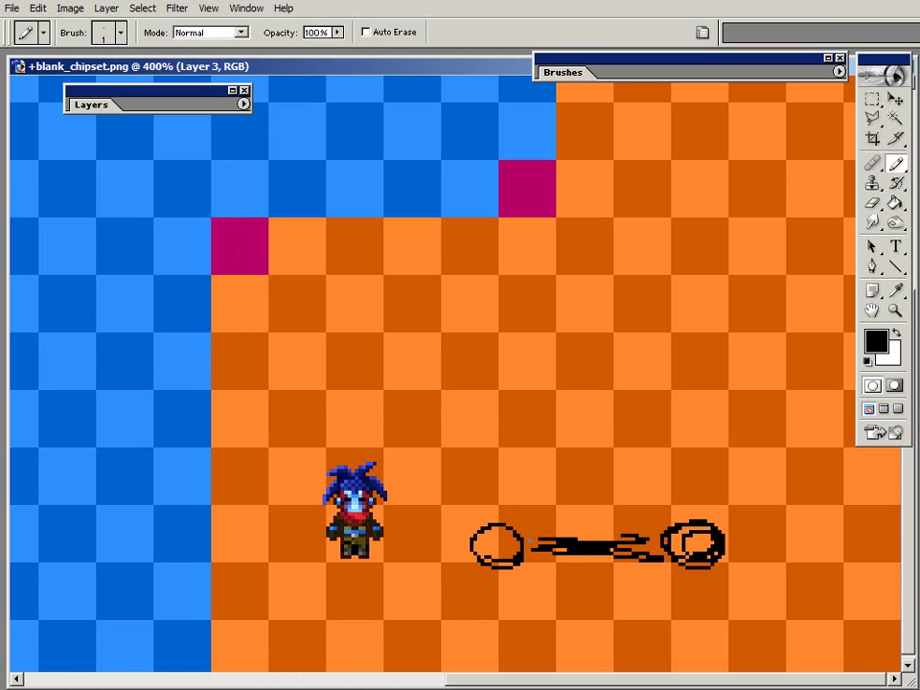
key("ctrl+alt+z")
key("ctrl+alt+z")
key("ctrl+alt+z")
key("ctrl+alt+z")
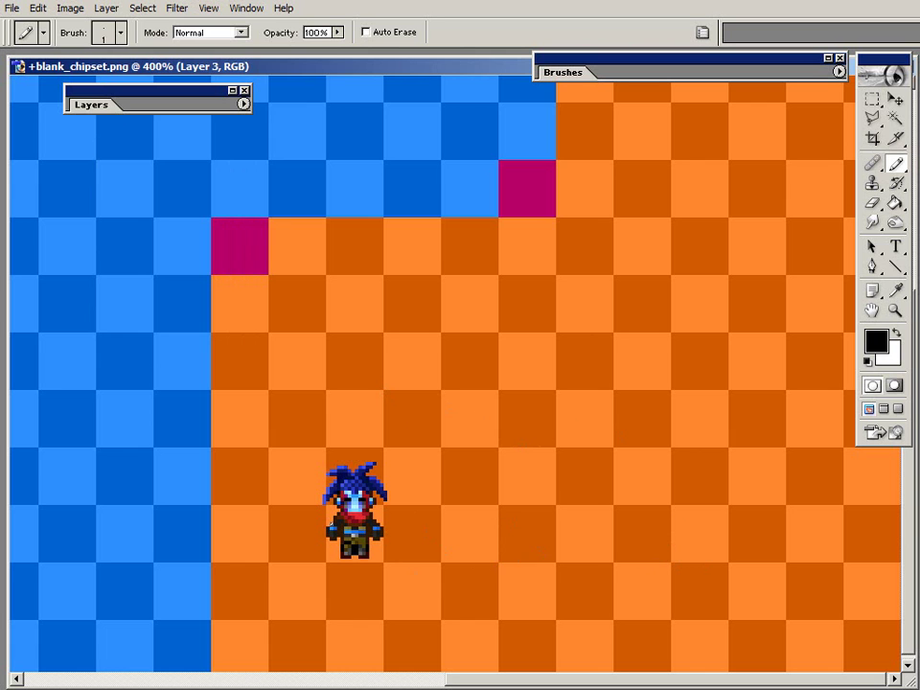
Draw a short horizontal bar and a T-shaped post right of the hero.
mouse_move(399, 460)
left_mouse_down()
mouse_move(450, 460)
mouse_move(402, 457)
mouse_move(458, 497)
mouse_move(416, 499)
mouse_move(431, 565)
left_mouse_up()
mouse_move(434, 502)
left_mouse_down()
mouse_move(434, 565)
mouse_move(411, 570)
mouse_move(430, 571)
left_mouse_up()
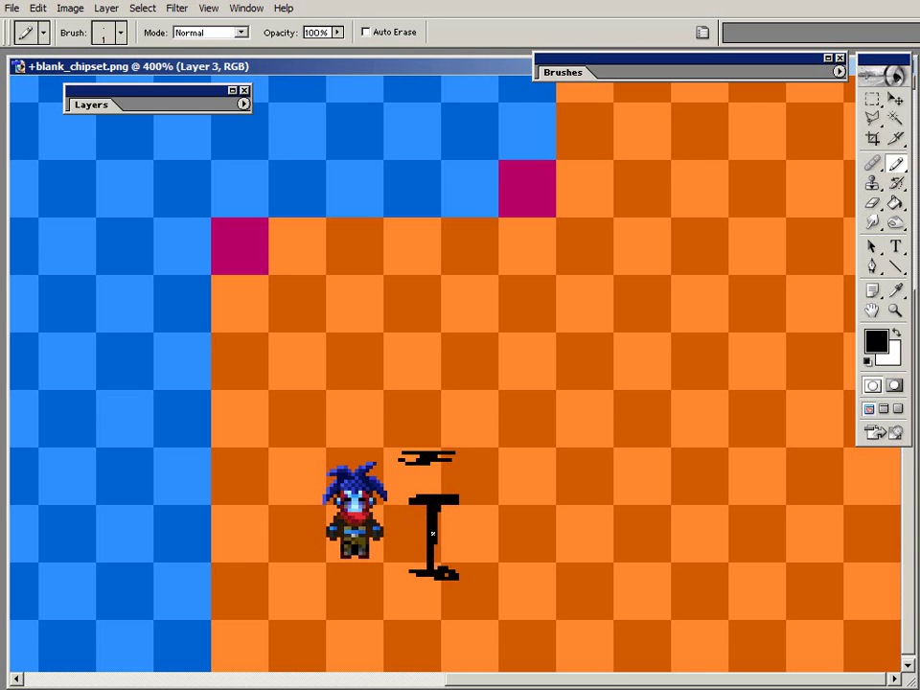
key("e")
key("b")
key("e")
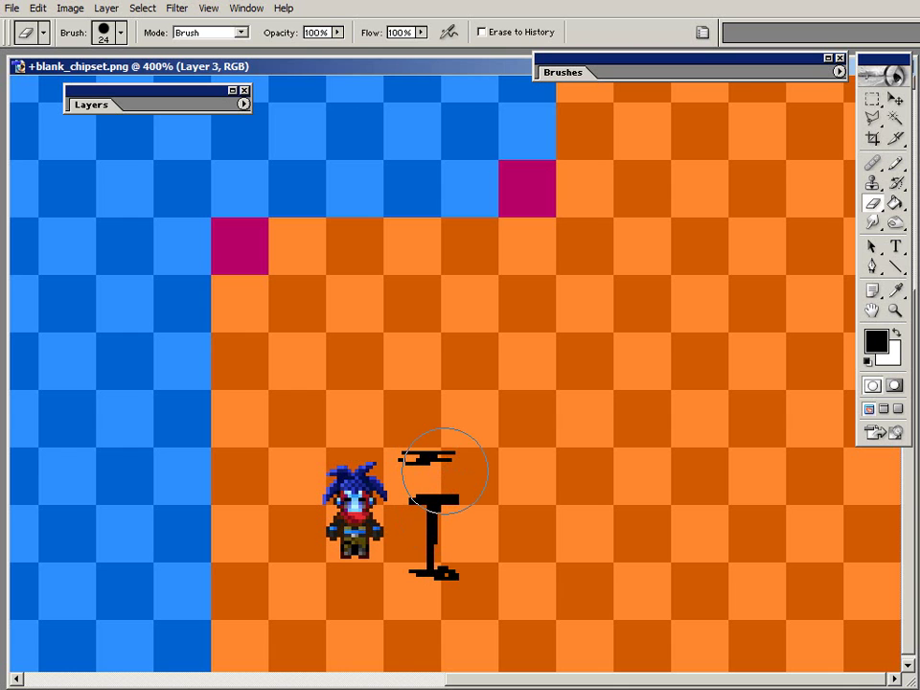
Set the eraser to a 6 px tip in Pencil mode.
left_click(566, 75)
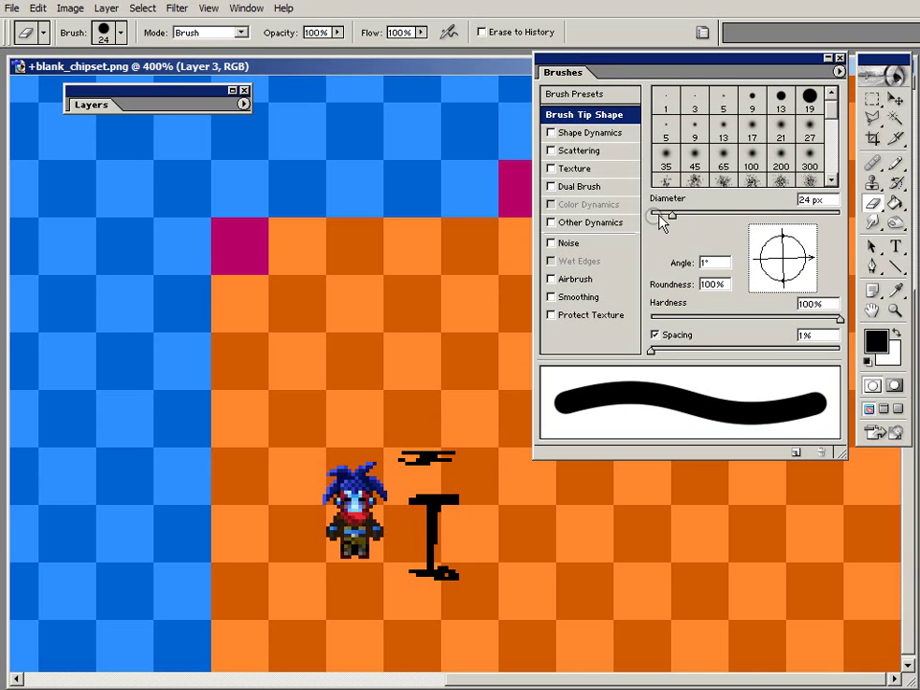
left_click_drag(668, 215, 655, 215)
left_click(241, 32)
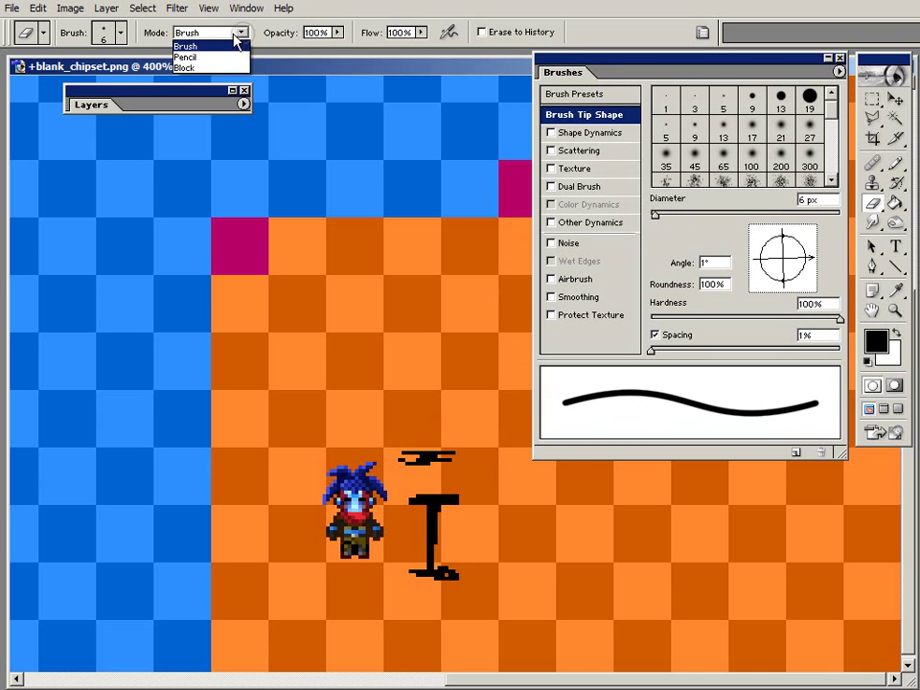
left_click(182, 55)
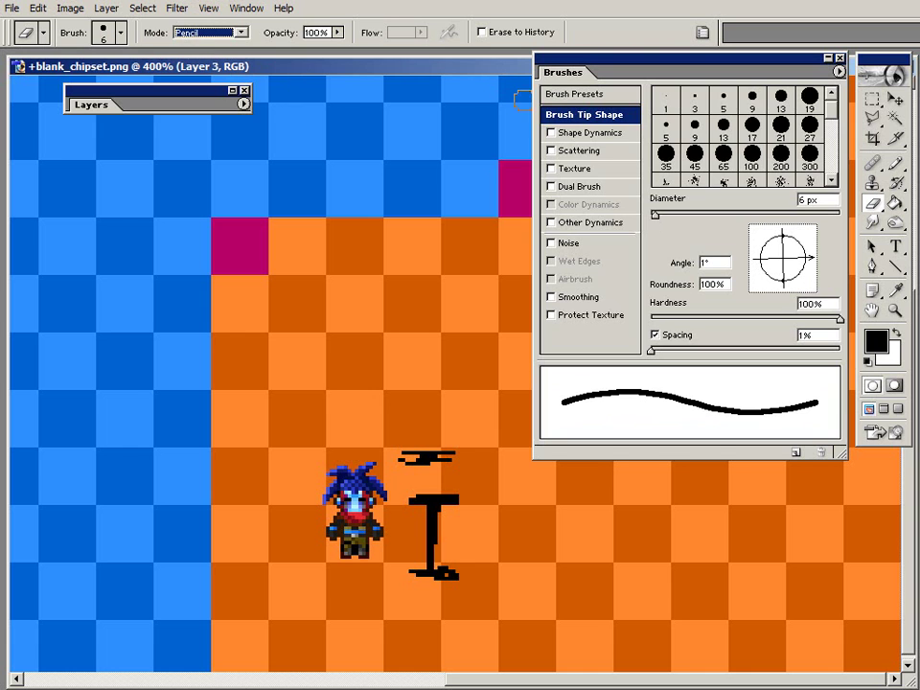
double_click(562, 74)
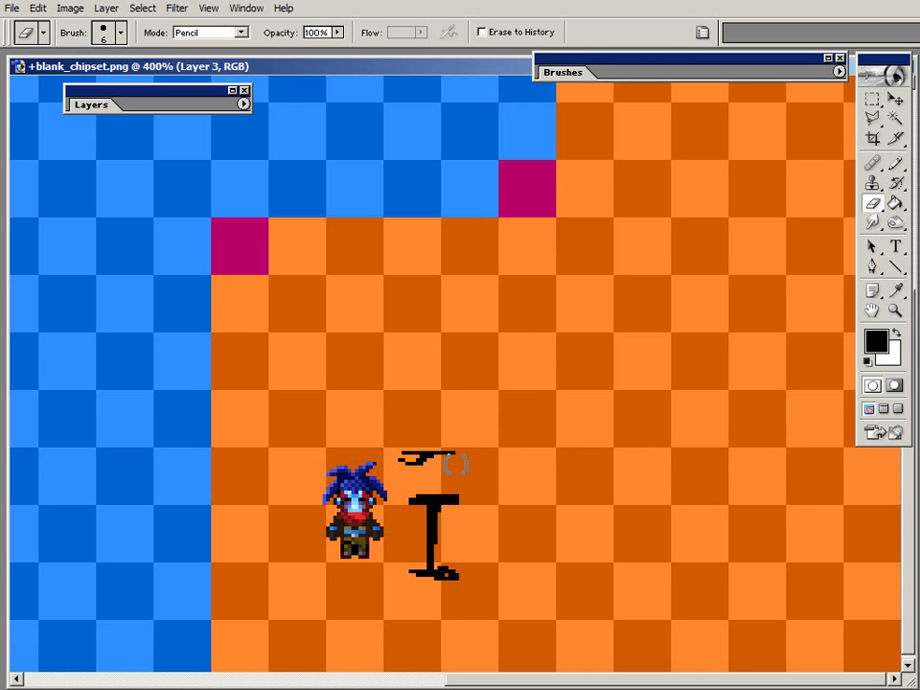
Erase the short bar above the T, then turn on Shape Dynamics.
left_click_drag(456, 464, 456, 447)
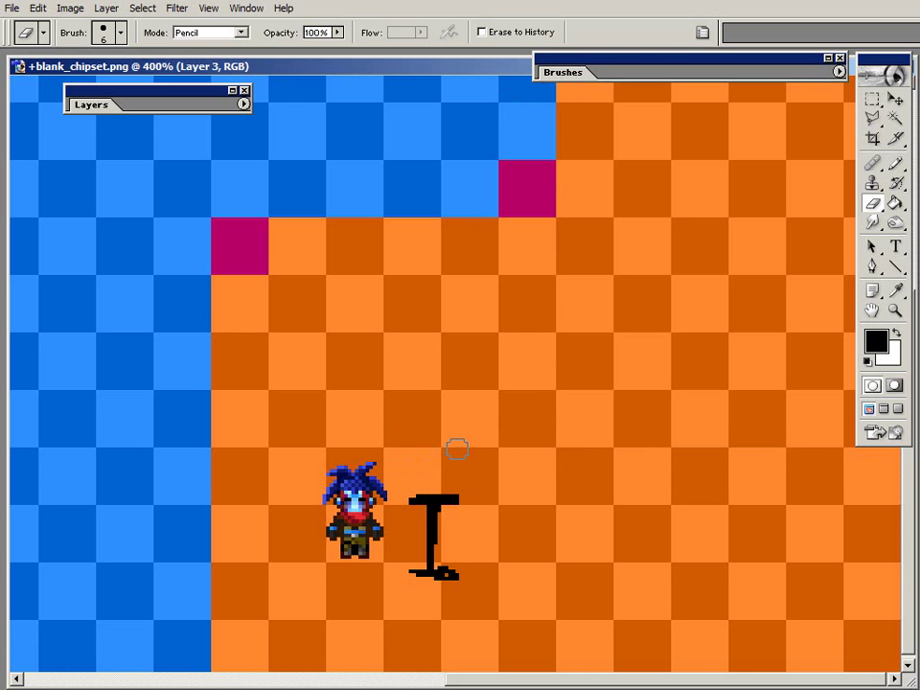
double_click(571, 75)
left_click(550, 133)
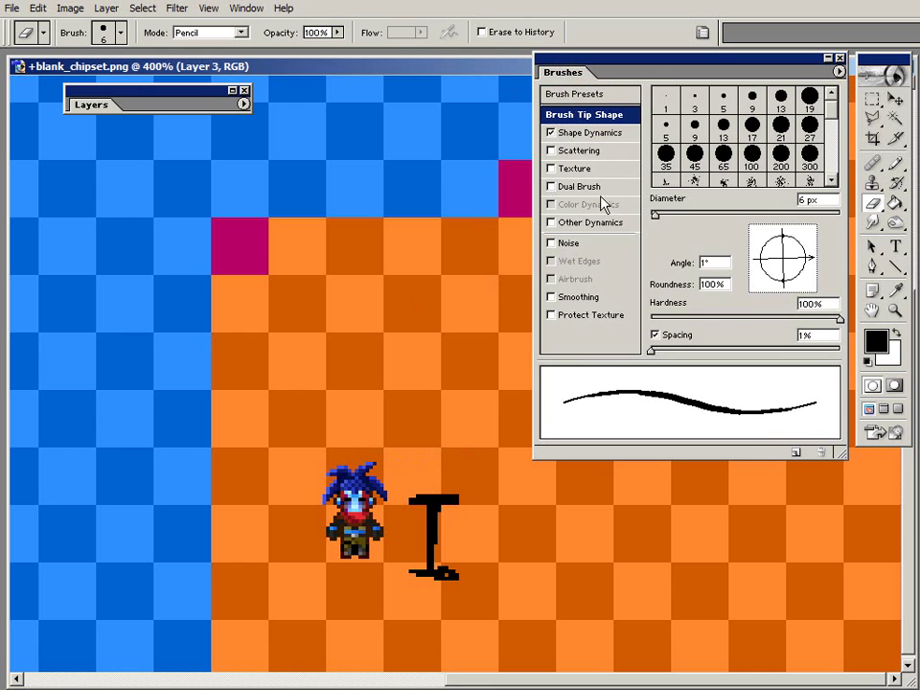
double_click(548, 73)
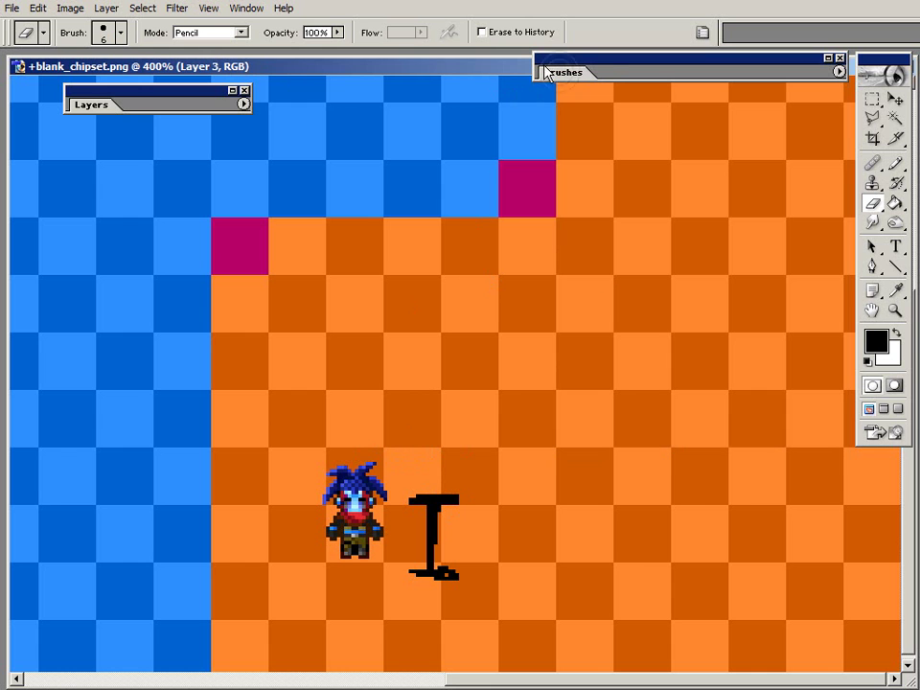
Pencil a line and loop around the hero, erase a stray line, and join head to T top.
key("b")
left_click_drag(386, 492, 418, 496)
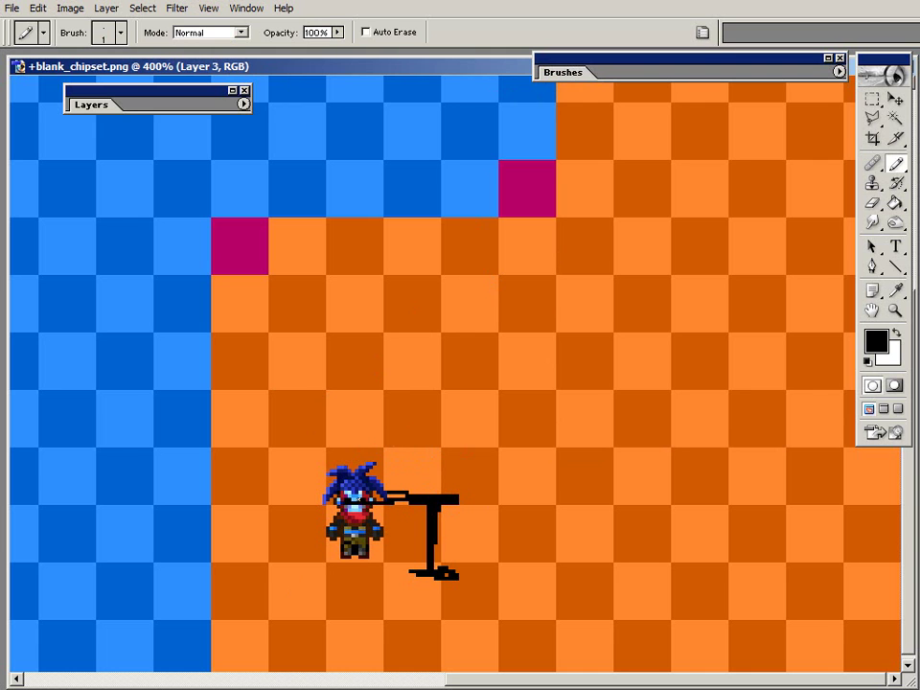
mouse_move(382, 501)
left_mouse_down()
mouse_move(323, 499)
mouse_move(381, 573)
left_mouse_up()
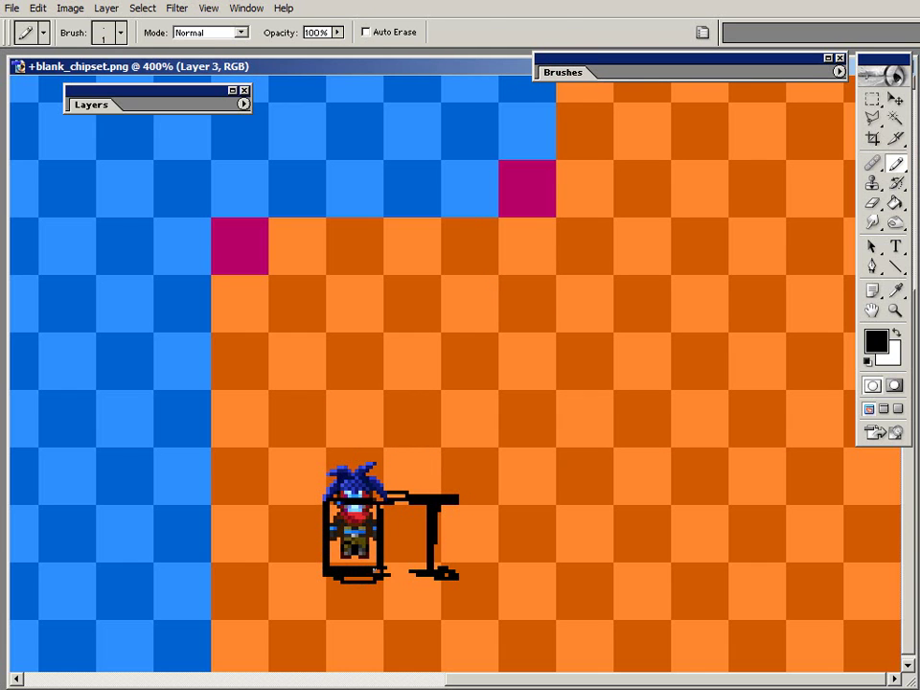
key("e")
mouse_move(307, 579)
left_mouse_down()
mouse_move(369, 586)
mouse_move(458, 575)
left_mouse_up()
key("b")
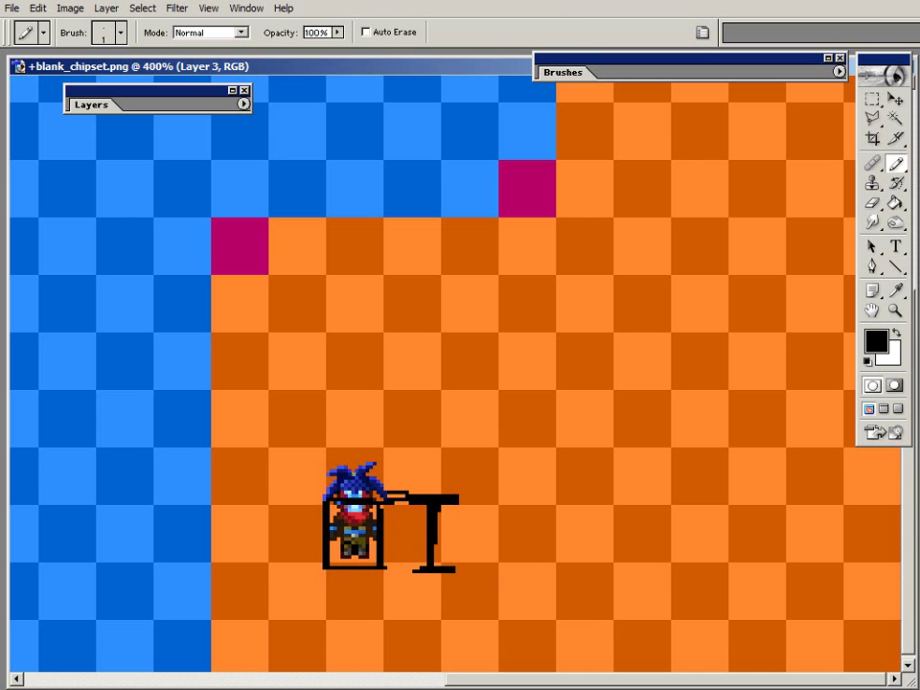
left_click_drag(376, 491, 426, 490)
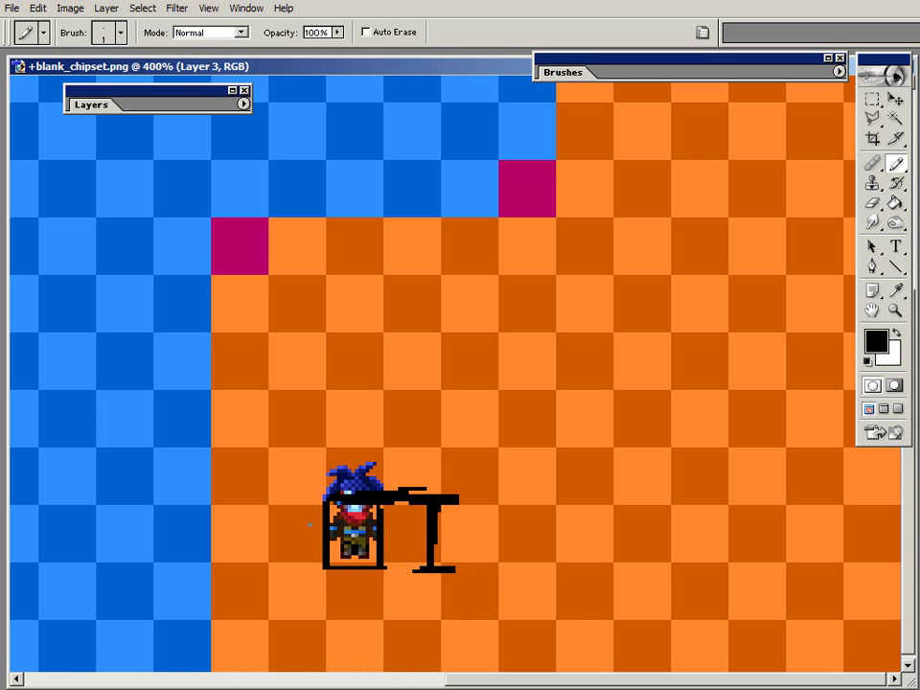
Add the car's left, curved right and bottom strokes, then shift the sketch up-right.
mouse_move(299, 535)
left_mouse_down()
mouse_move(316, 558)
mouse_move(374, 565)
left_mouse_up()
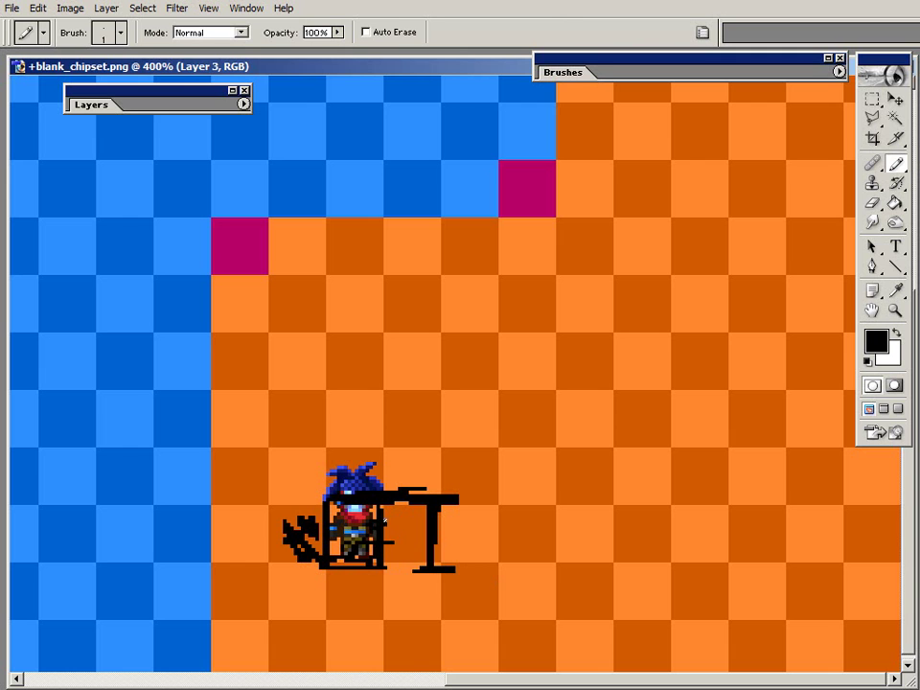
mouse_move(389, 509)
left_mouse_down()
mouse_move(391, 565)
mouse_move(403, 573)
mouse_move(474, 513)
mouse_move(465, 500)
mouse_move(491, 537)
mouse_move(533, 543)
mouse_move(538, 571)
mouse_move(487, 585)
left_mouse_up()
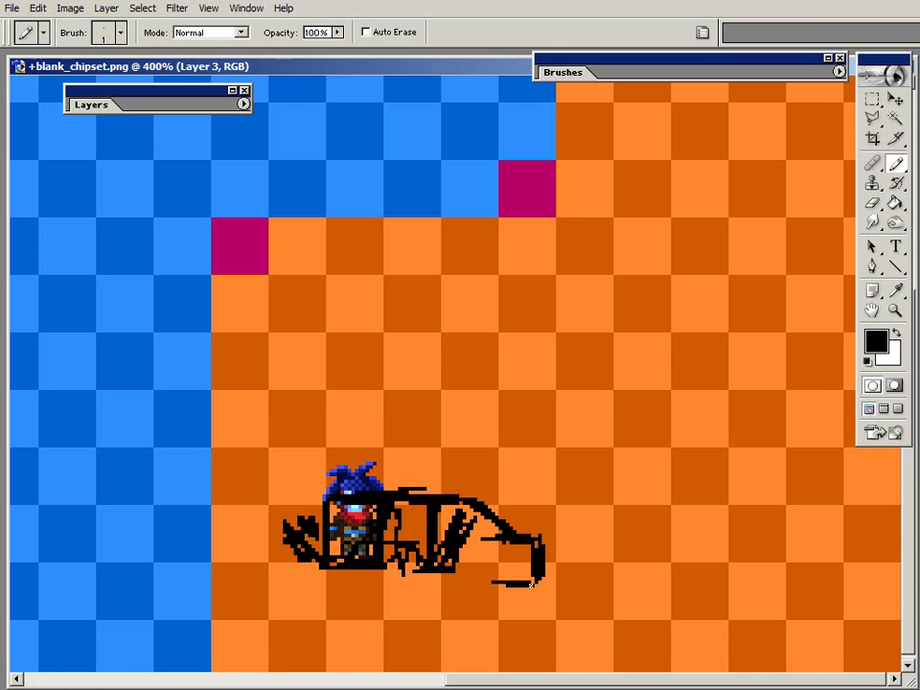
mouse_move(320, 501)
left_mouse_down()
mouse_move(259, 538)
mouse_move(199, 554)
mouse_move(203, 579)
mouse_move(197, 569)
mouse_move(221, 554)
mouse_move(280, 594)
left_mouse_up()
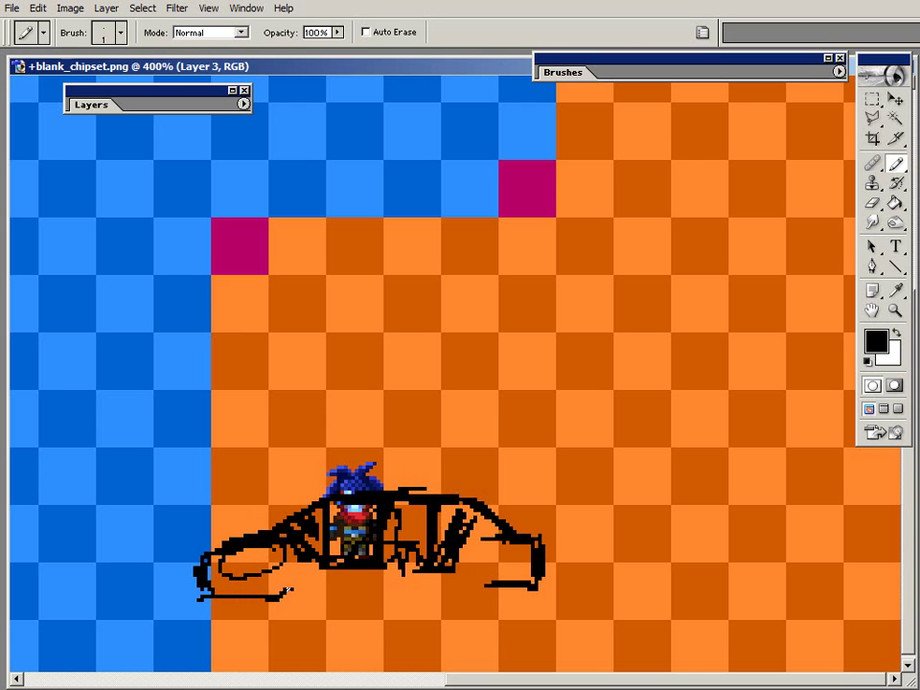
mouse_move(334, 579)
left_mouse_down()
mouse_move(370, 581)
mouse_move(302, 587)
mouse_move(401, 592)
mouse_move(479, 579)
left_mouse_up()
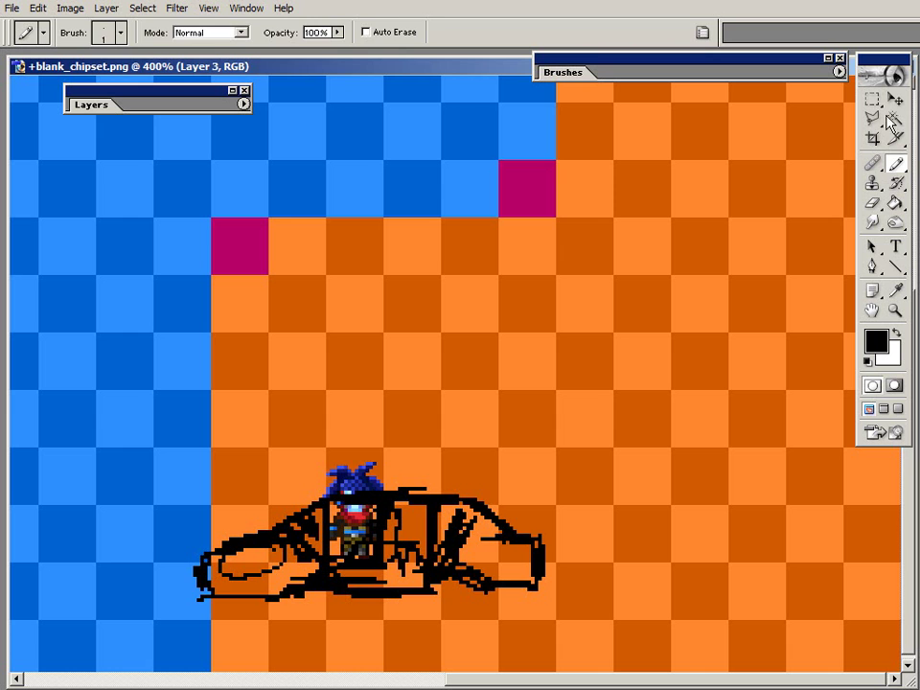
key("v")
mouse_move(491, 460)
left_mouse_down()
mouse_move(500, 427)
mouse_move(707, 312)
left_mouse_up()
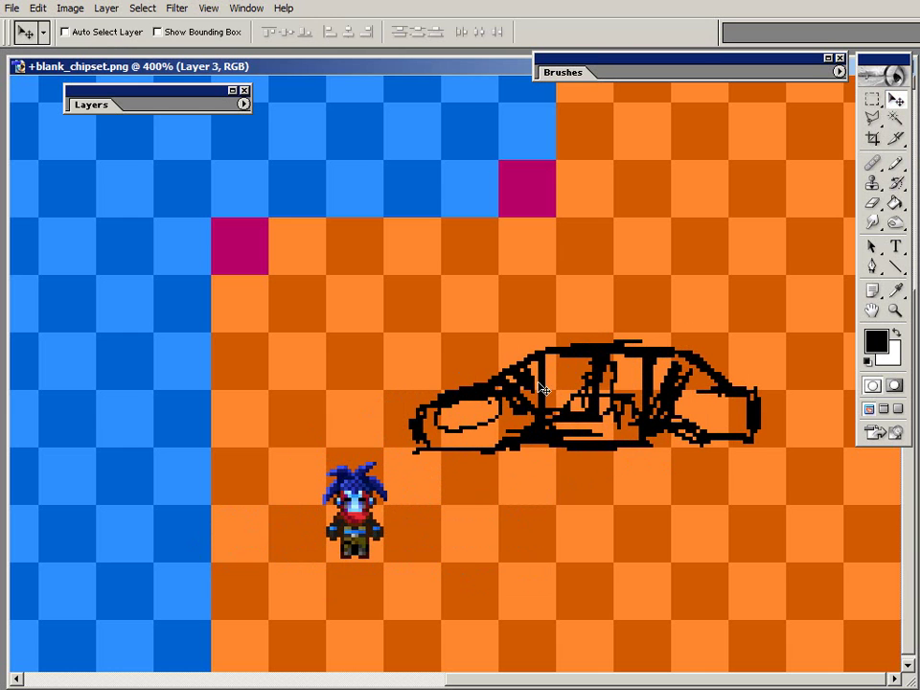
Move the car sketch back down beside the hero.
key("r")
key("t")
key("e")
key("r")
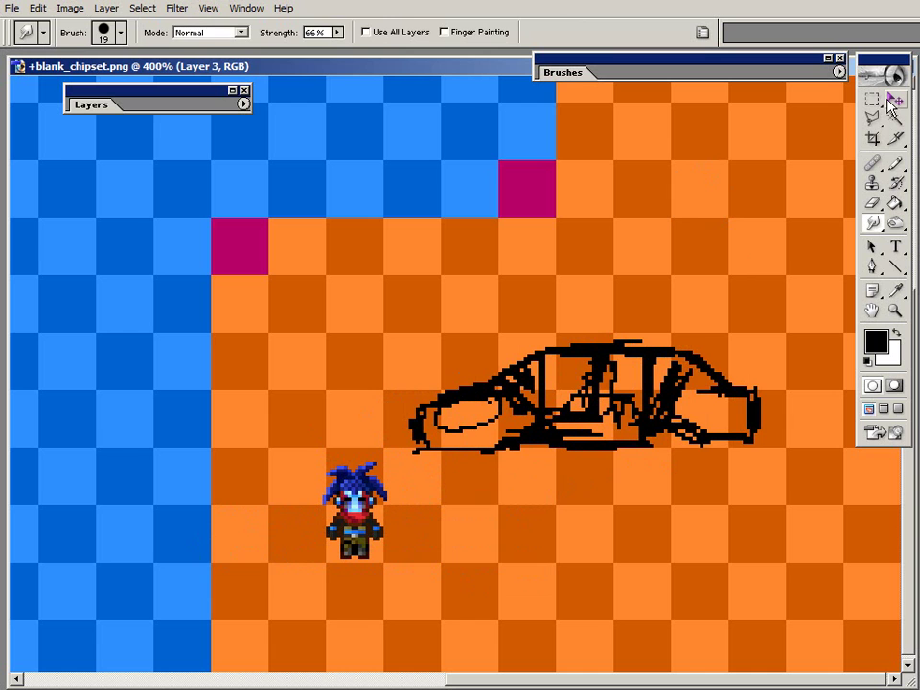
left_click(894, 101)
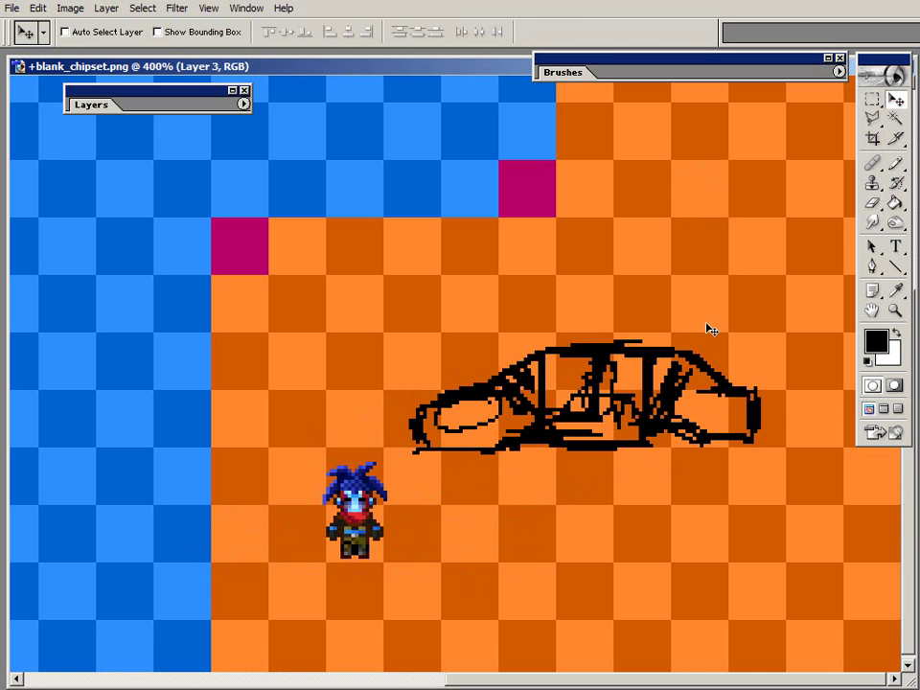
key("z")
left_click(894, 100)
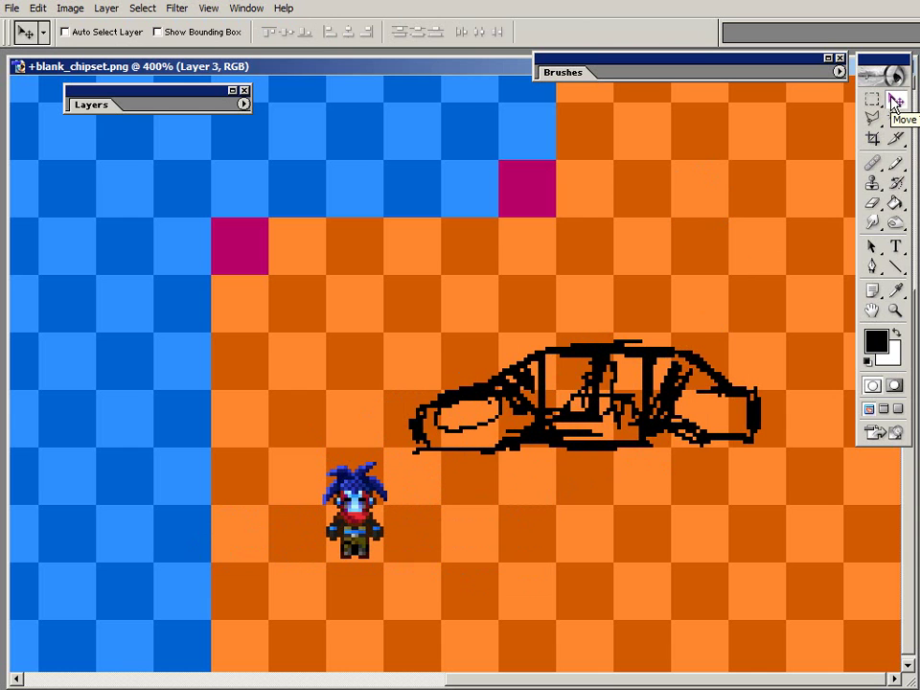
mouse_move(634, 428)
left_mouse_down()
mouse_move(604, 386)
mouse_move(587, 499)
left_mouse_up()
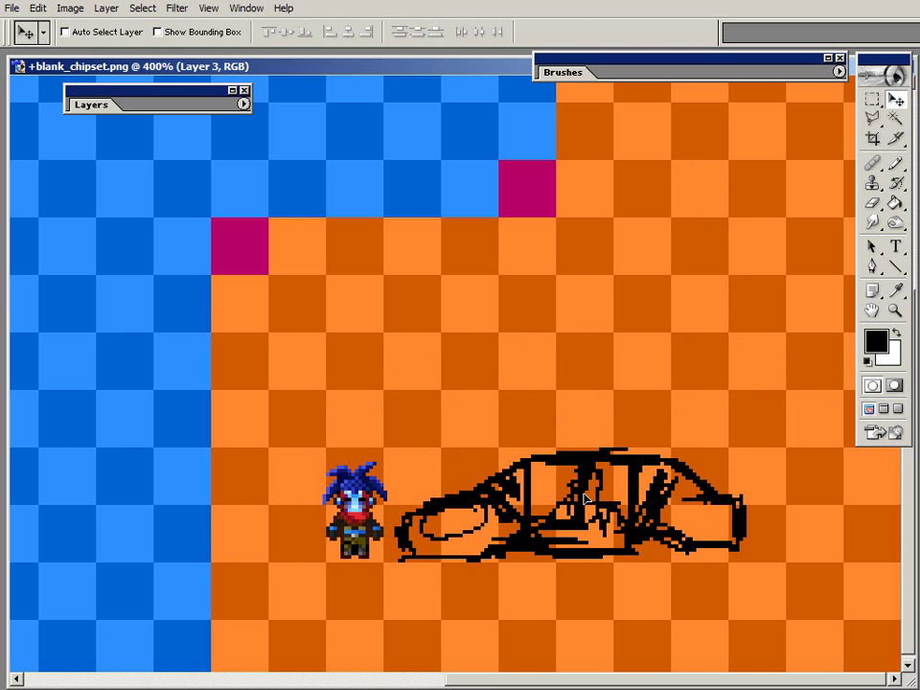
Erase the car's lower outline and its lower-left end.
key("e")
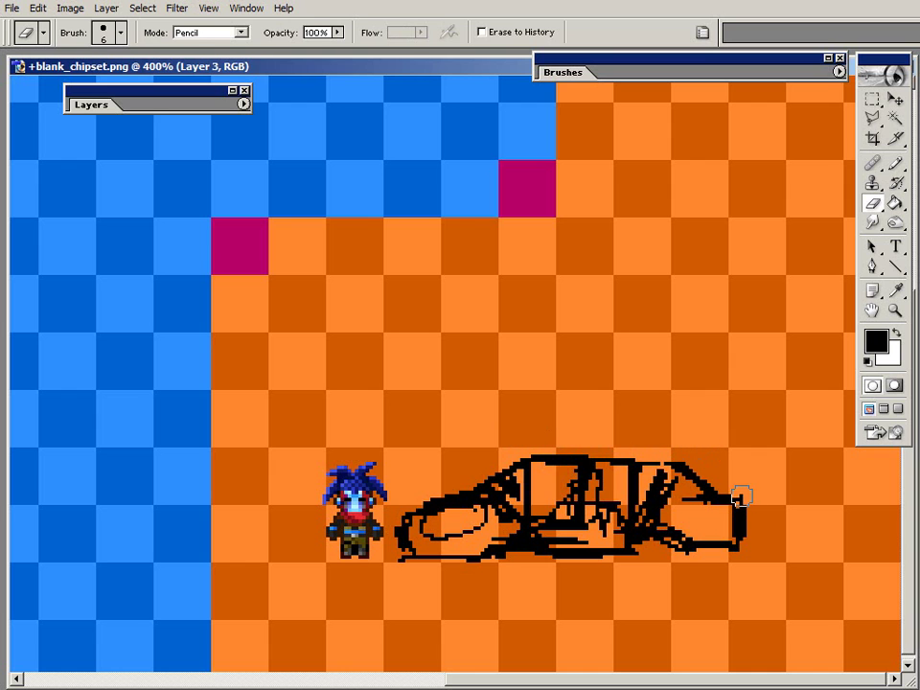
mouse_move(505, 552)
left_mouse_down()
mouse_move(451, 556)
mouse_move(678, 555)
mouse_move(761, 495)
mouse_move(729, 538)
left_mouse_up()
mouse_move(407, 547)
left_mouse_down()
mouse_move(468, 568)
mouse_move(412, 537)
mouse_move(451, 541)
mouse_move(437, 533)
left_mouse_up()
key("b")
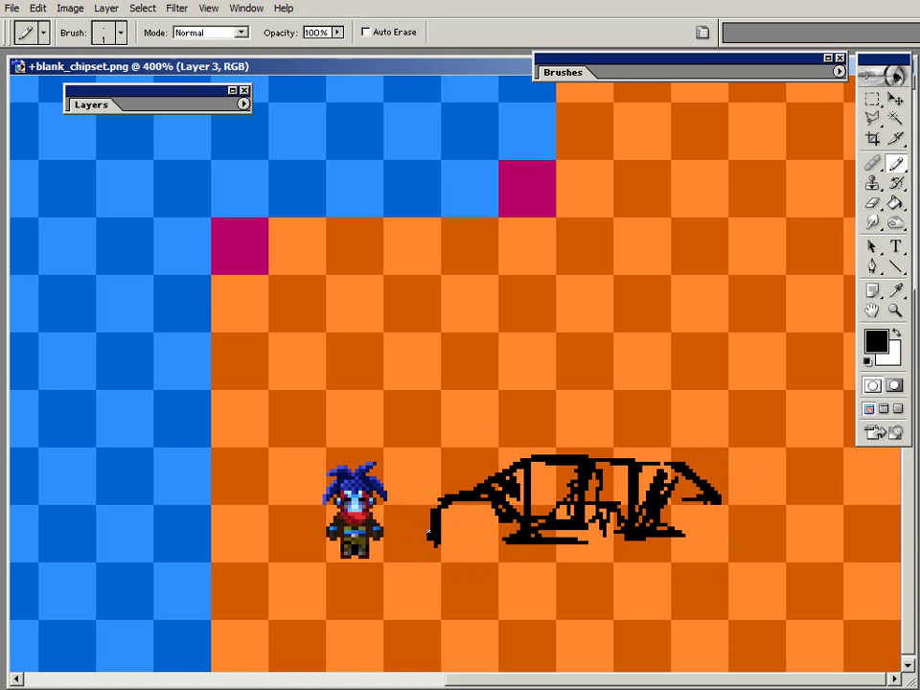